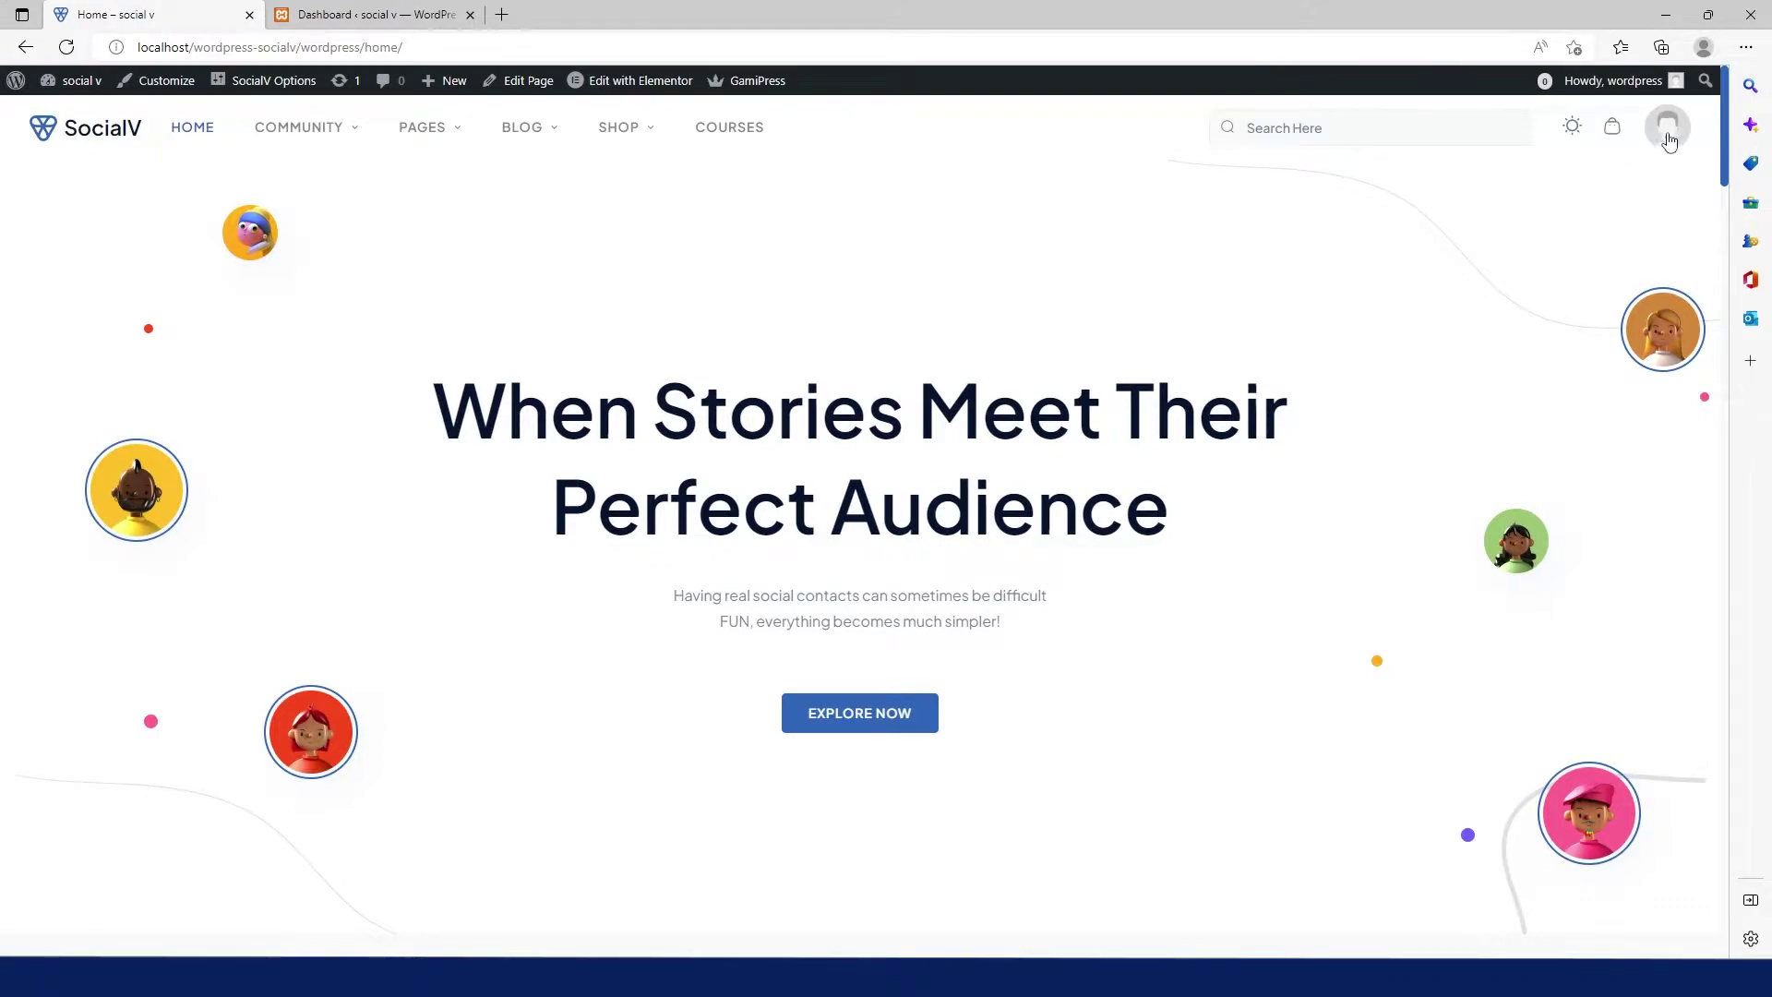
Go to Profile Settings from the avatar account menu
{"action": "left_click", "coordinate": [1675, 142]}
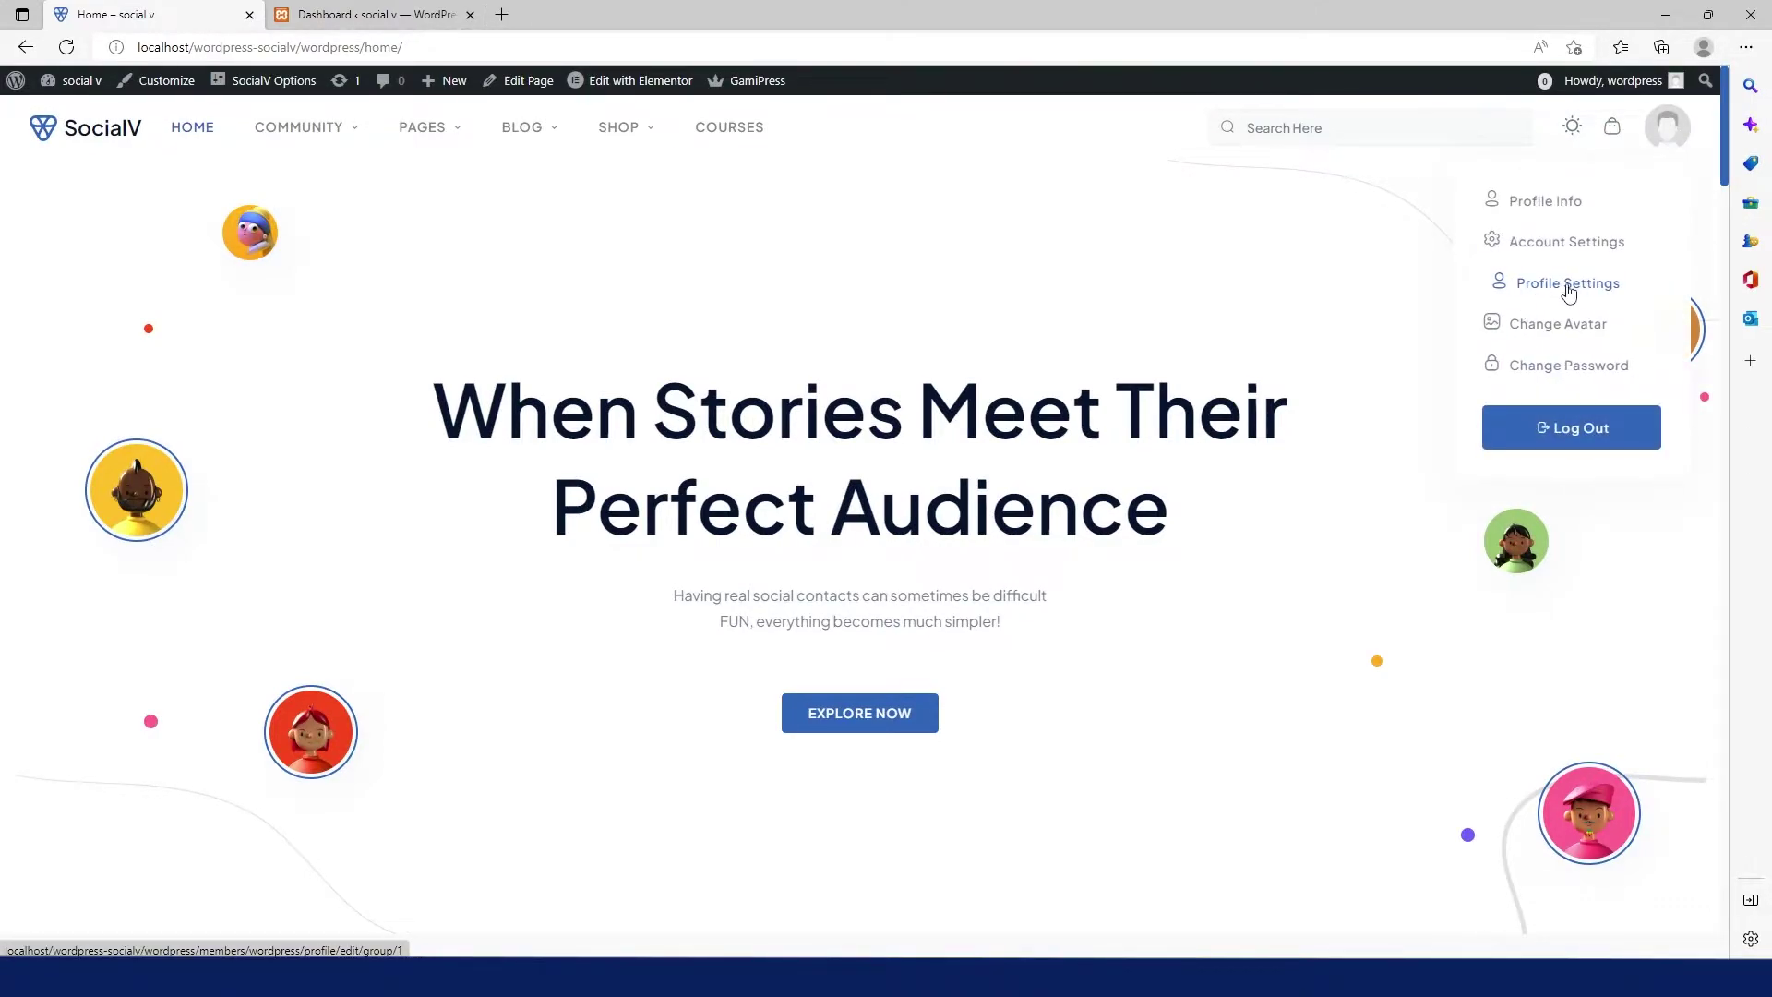
{"action": "left_click", "coordinate": [1569, 288]}
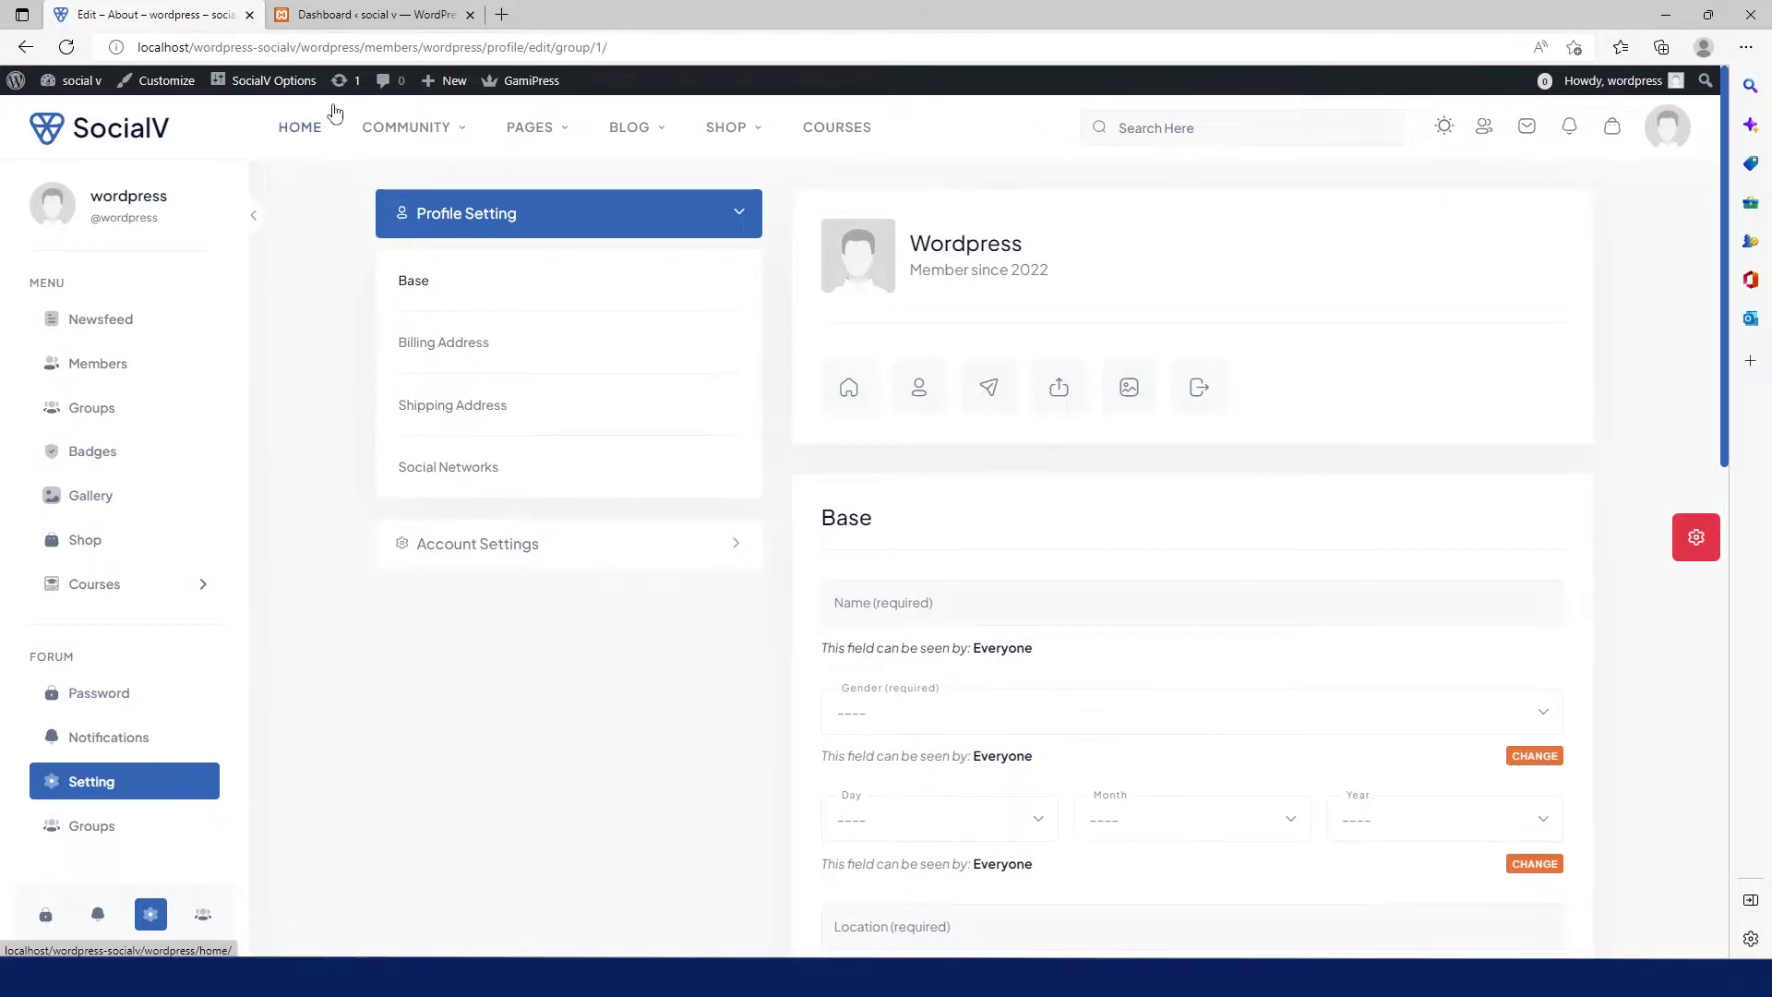
Go to Users > Profile Fields in the WordPress admin dashboard
{"action": "left_click", "coordinate": [396, 16]}
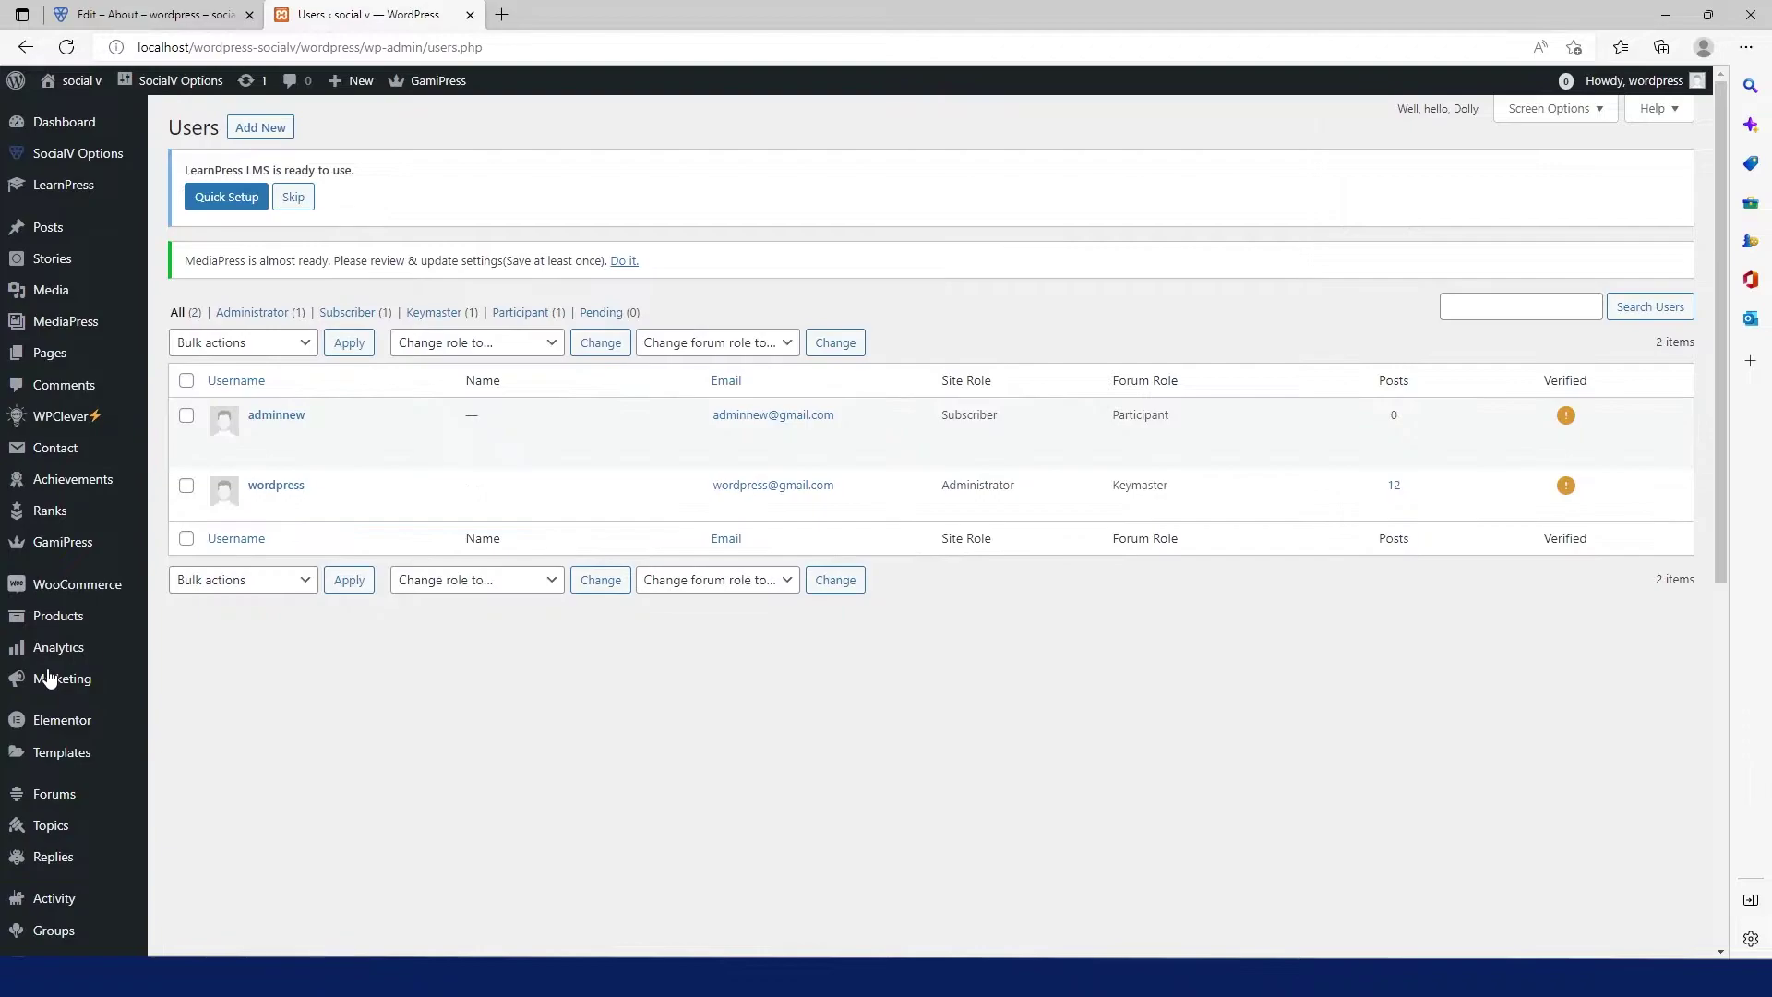
{"action": "scroll", "coordinate": [47, 674], "scroll_direction": "down", "scroll_amount": 3}
{"action": "scroll", "coordinate": [47, 676], "scroll_direction": "down", "scroll_amount": 2}
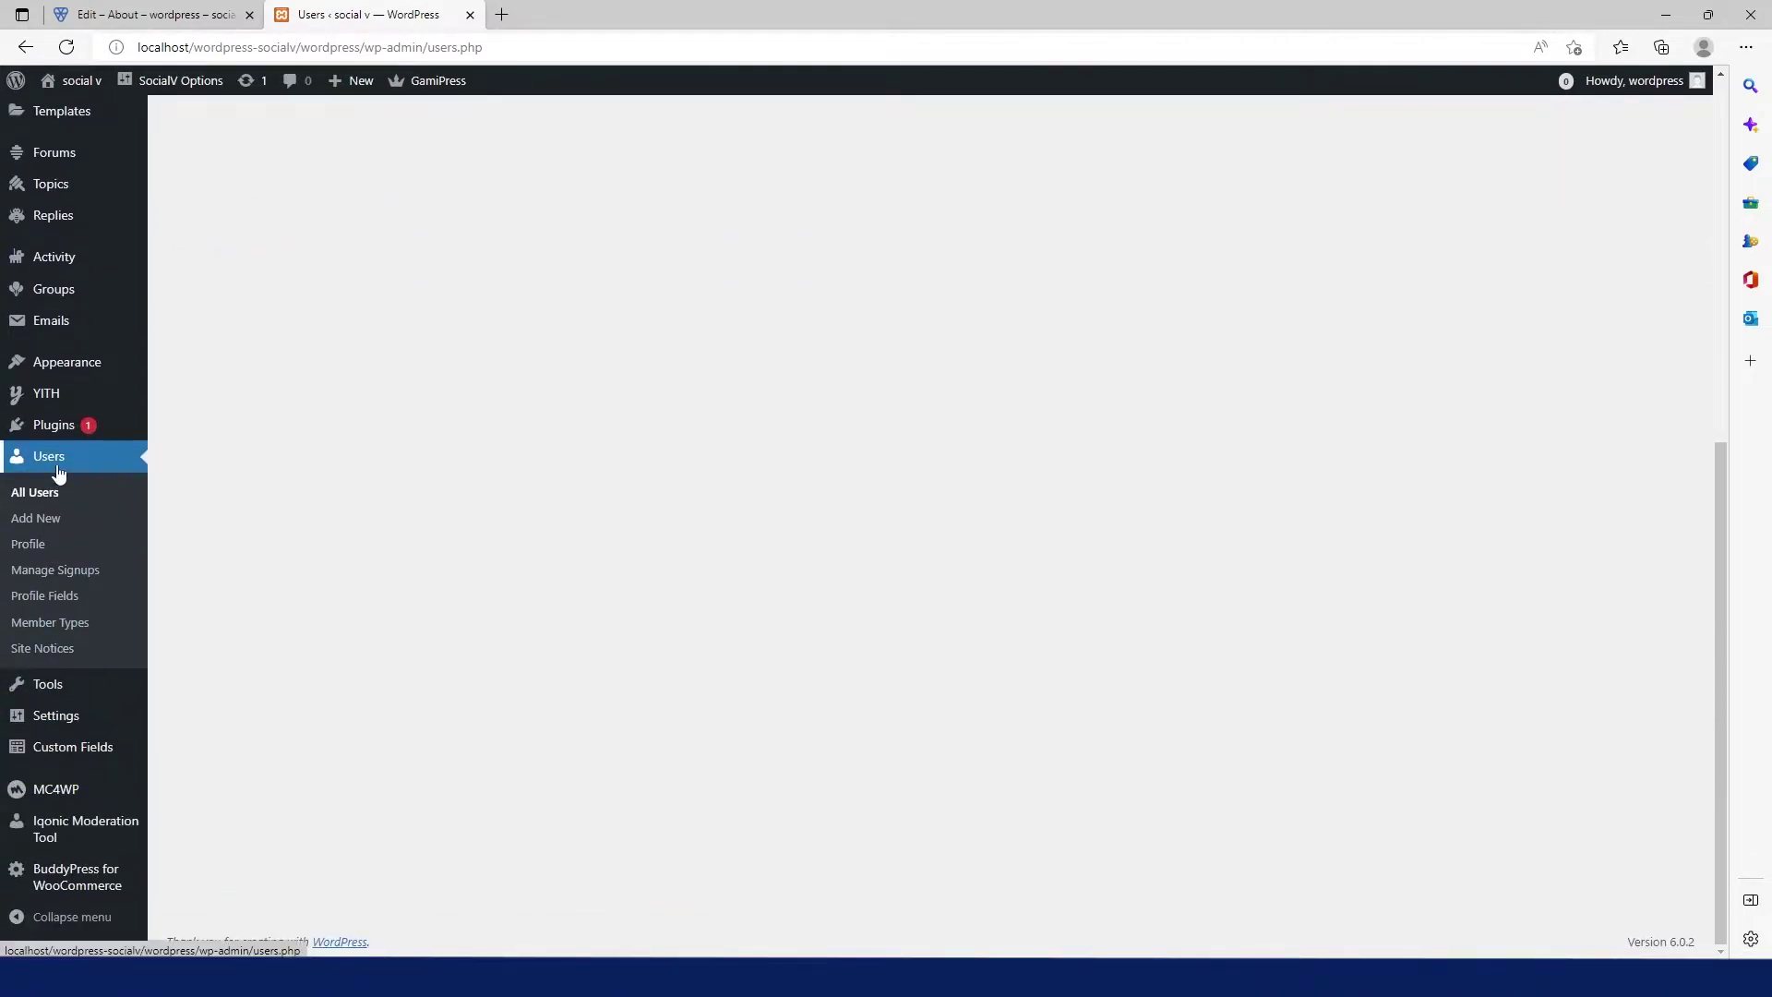
{"action": "left_click", "coordinate": [60, 604]}
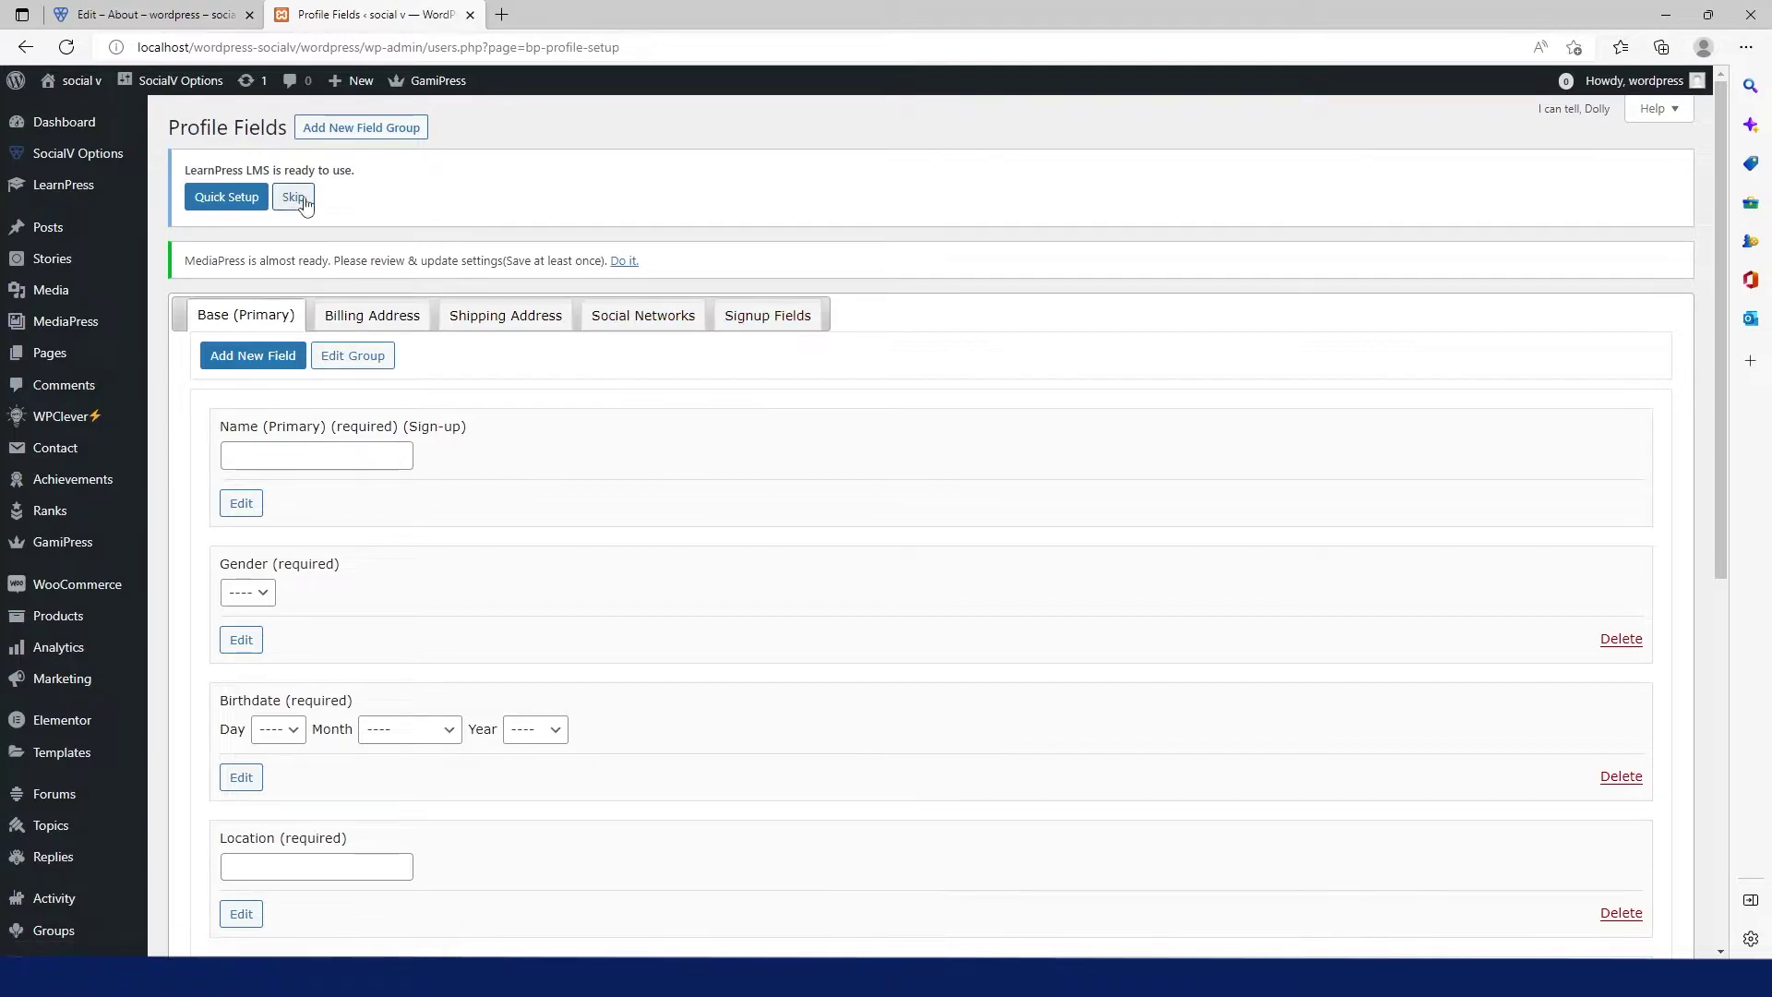
Add a new field group named 'Personal Details' and save it
{"action": "left_click", "coordinate": [370, 128]}
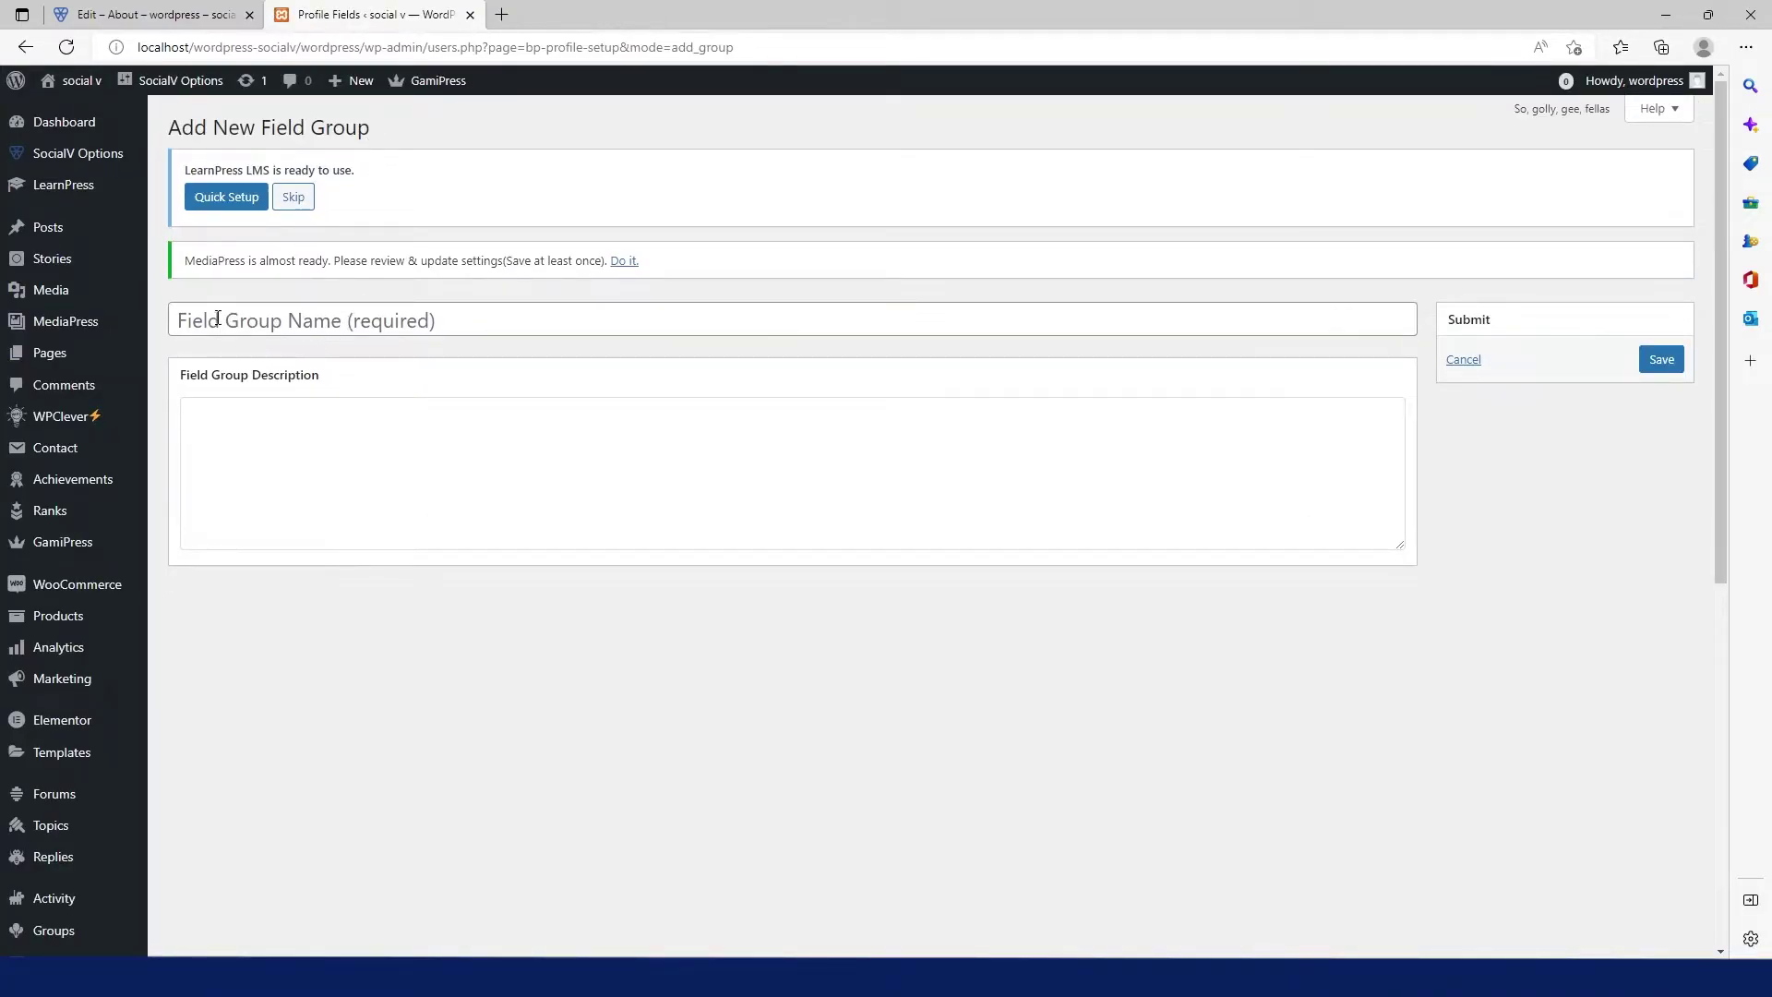
{"action": "left_click", "coordinate": [293, 317]}
{"action": "type", "text": "Perso"}
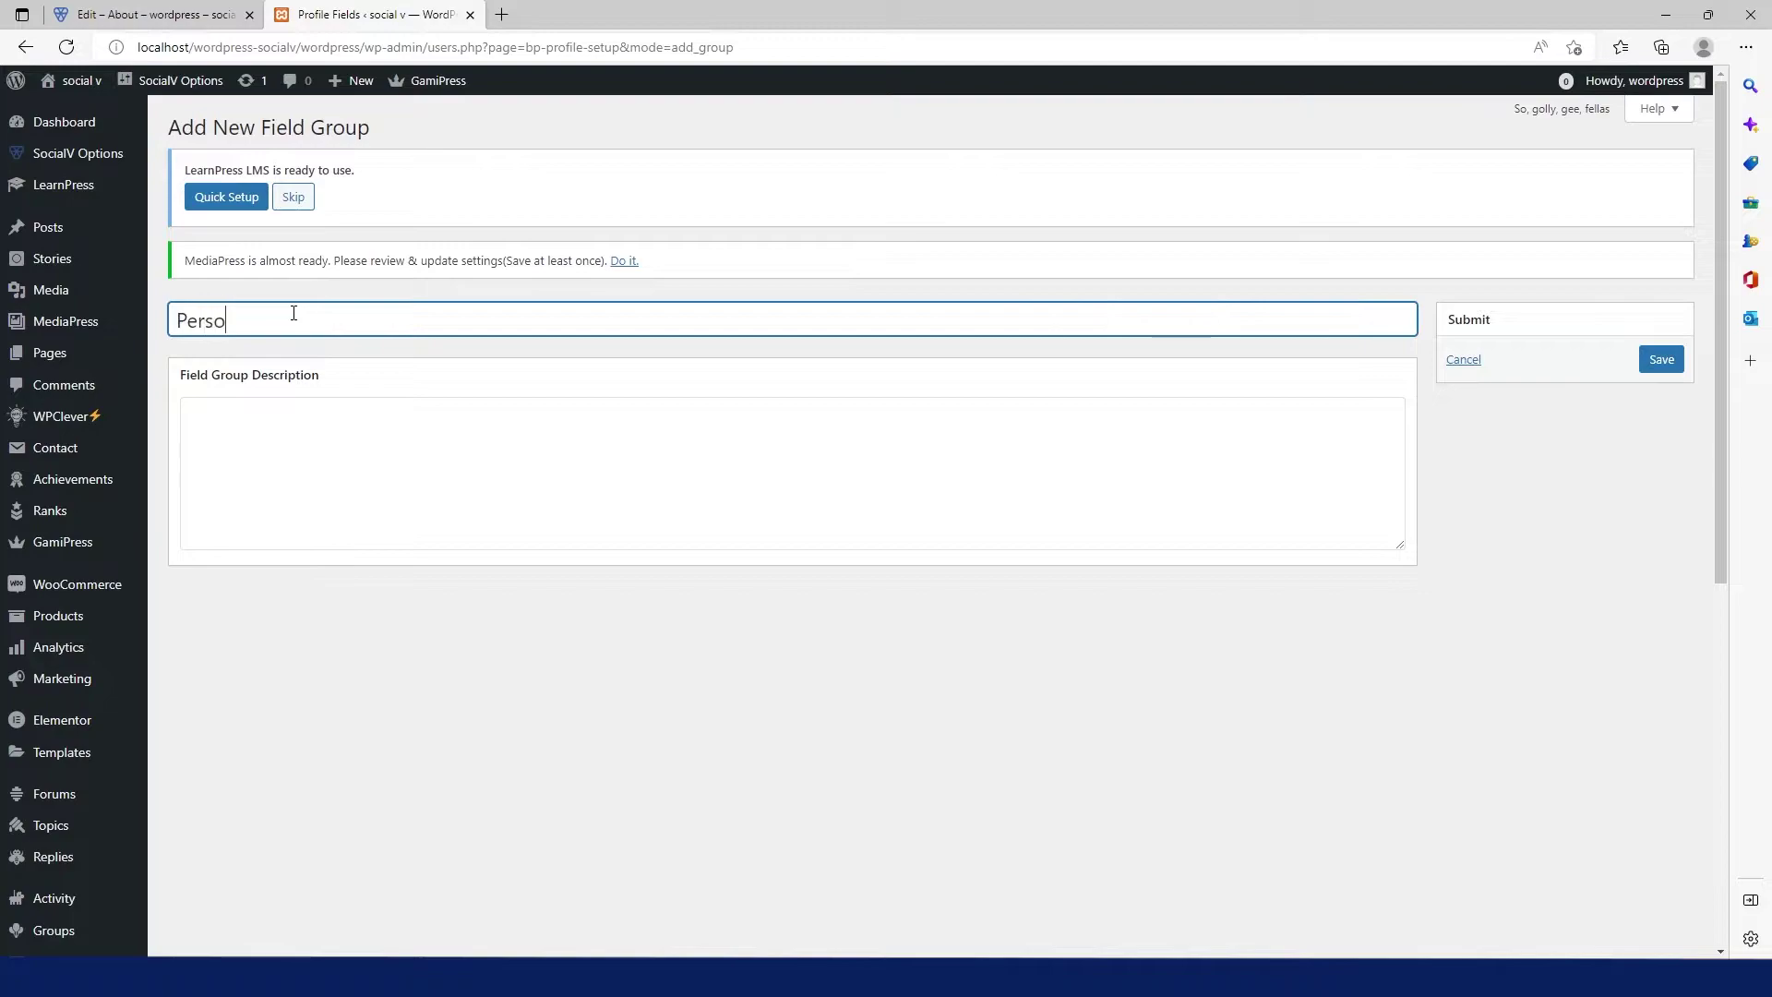
{"action": "type", "text": "nal Details"}
{"action": "left_click", "coordinate": [1663, 361]}
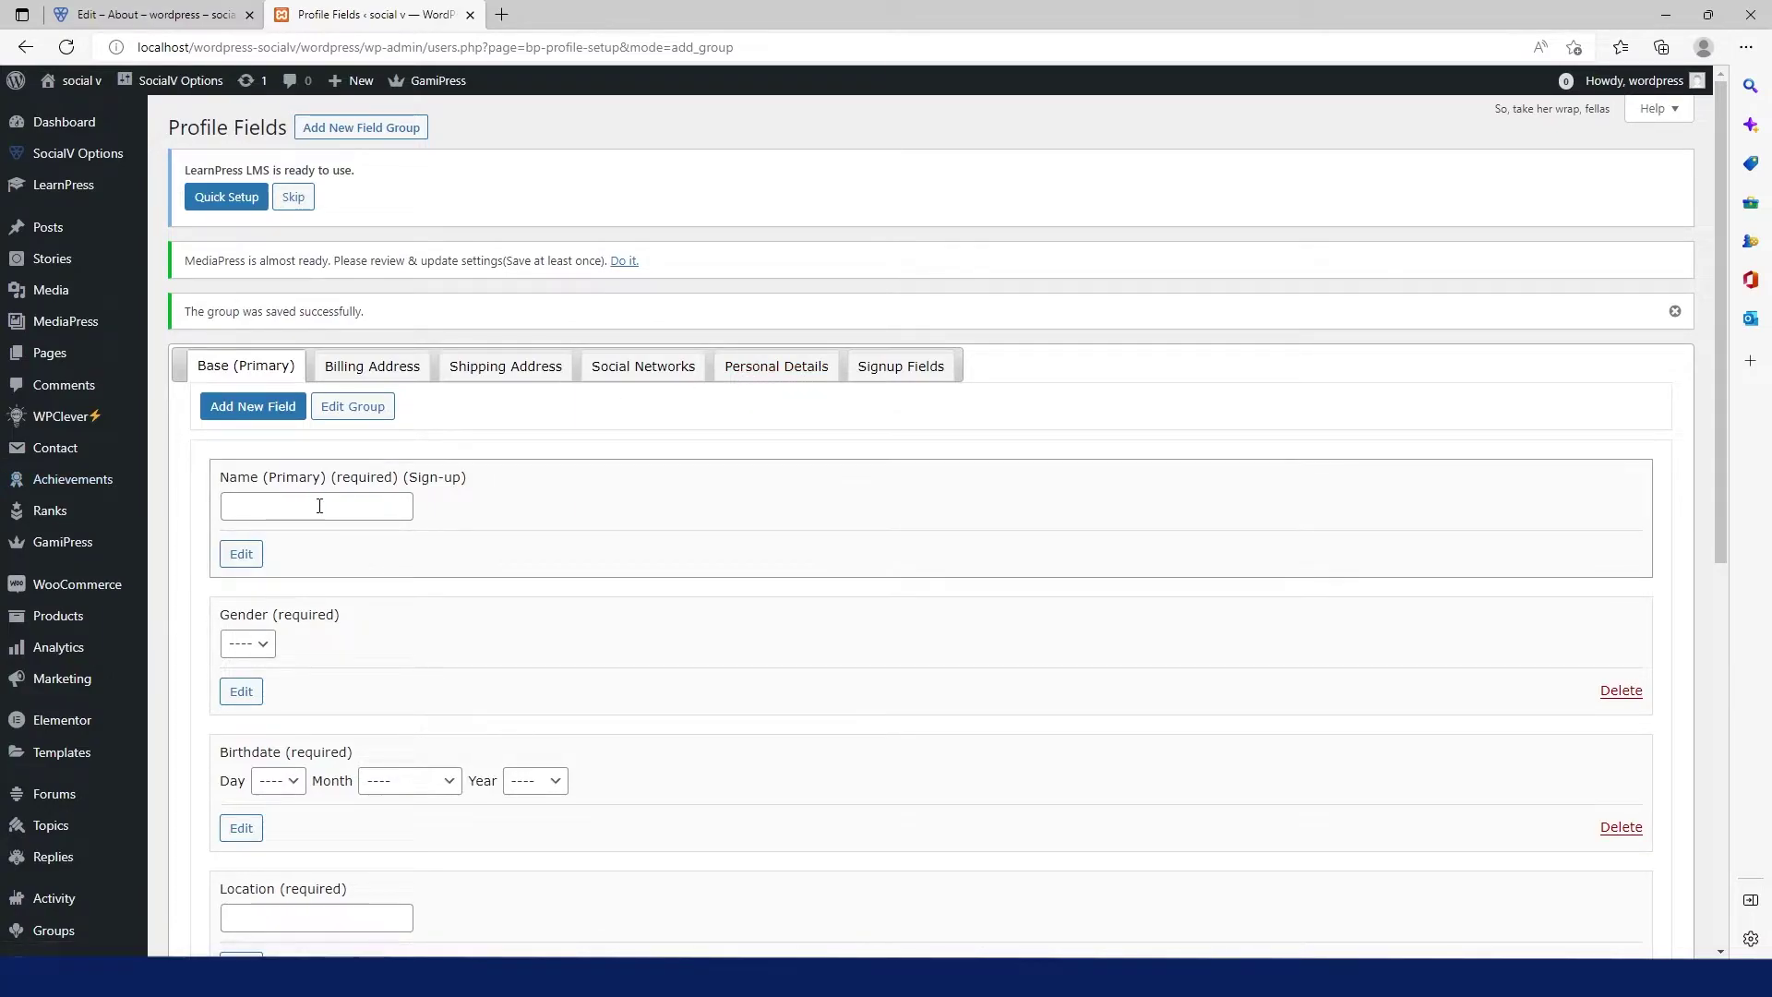
Add a new field named 'Address' of type Text field and save it
{"action": "left_click", "coordinate": [268, 411]}
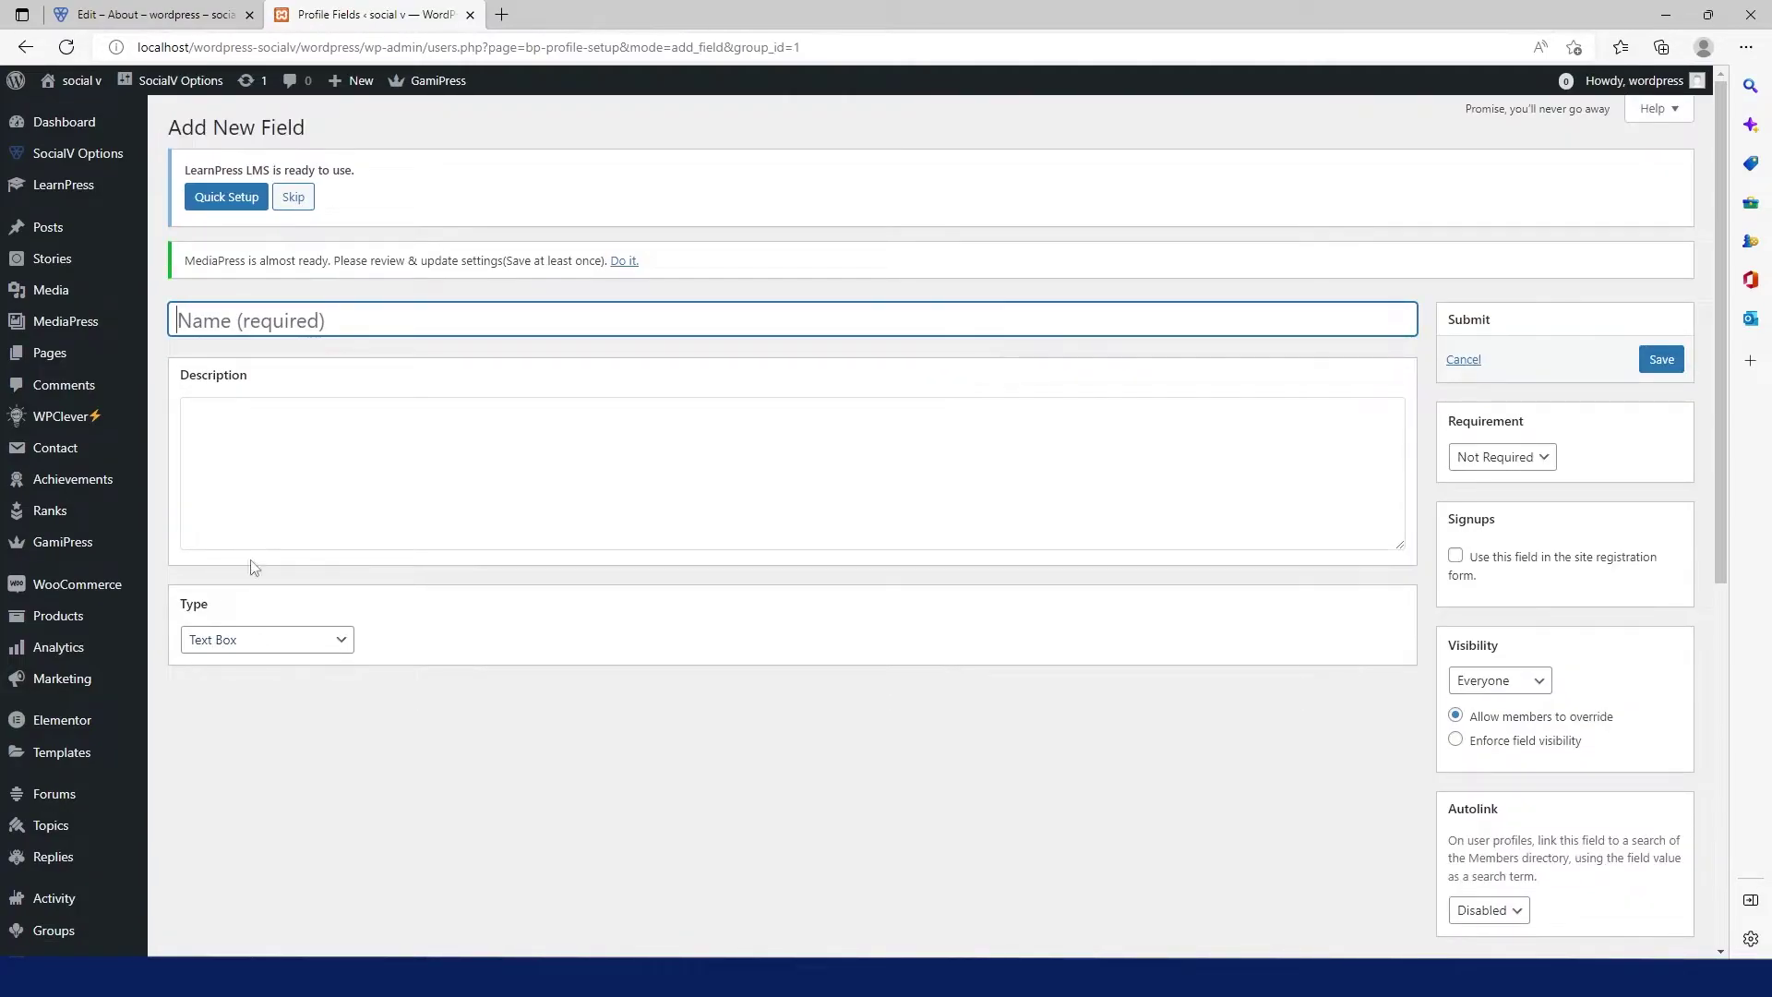
{"action": "type", "text": "Address"}
{"action": "left_click", "coordinate": [235, 643]}
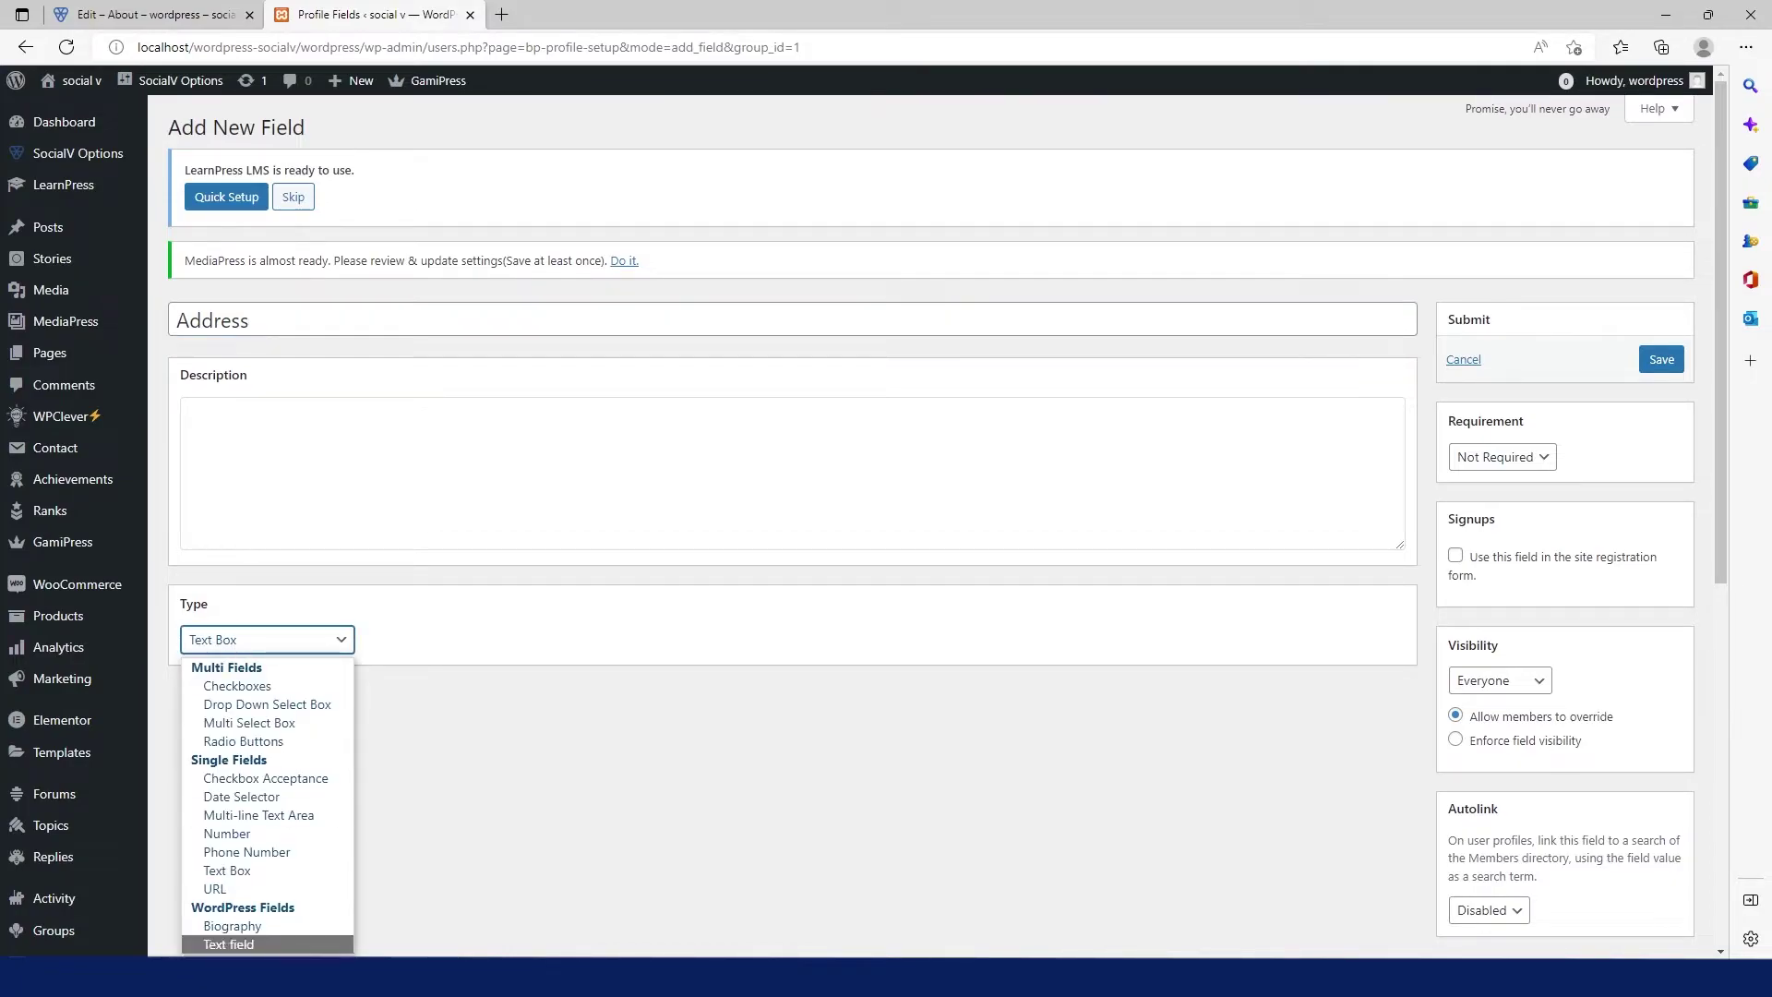
{"action": "left_click", "coordinate": [229, 944]}
{"action": "left_click", "coordinate": [1662, 362]}
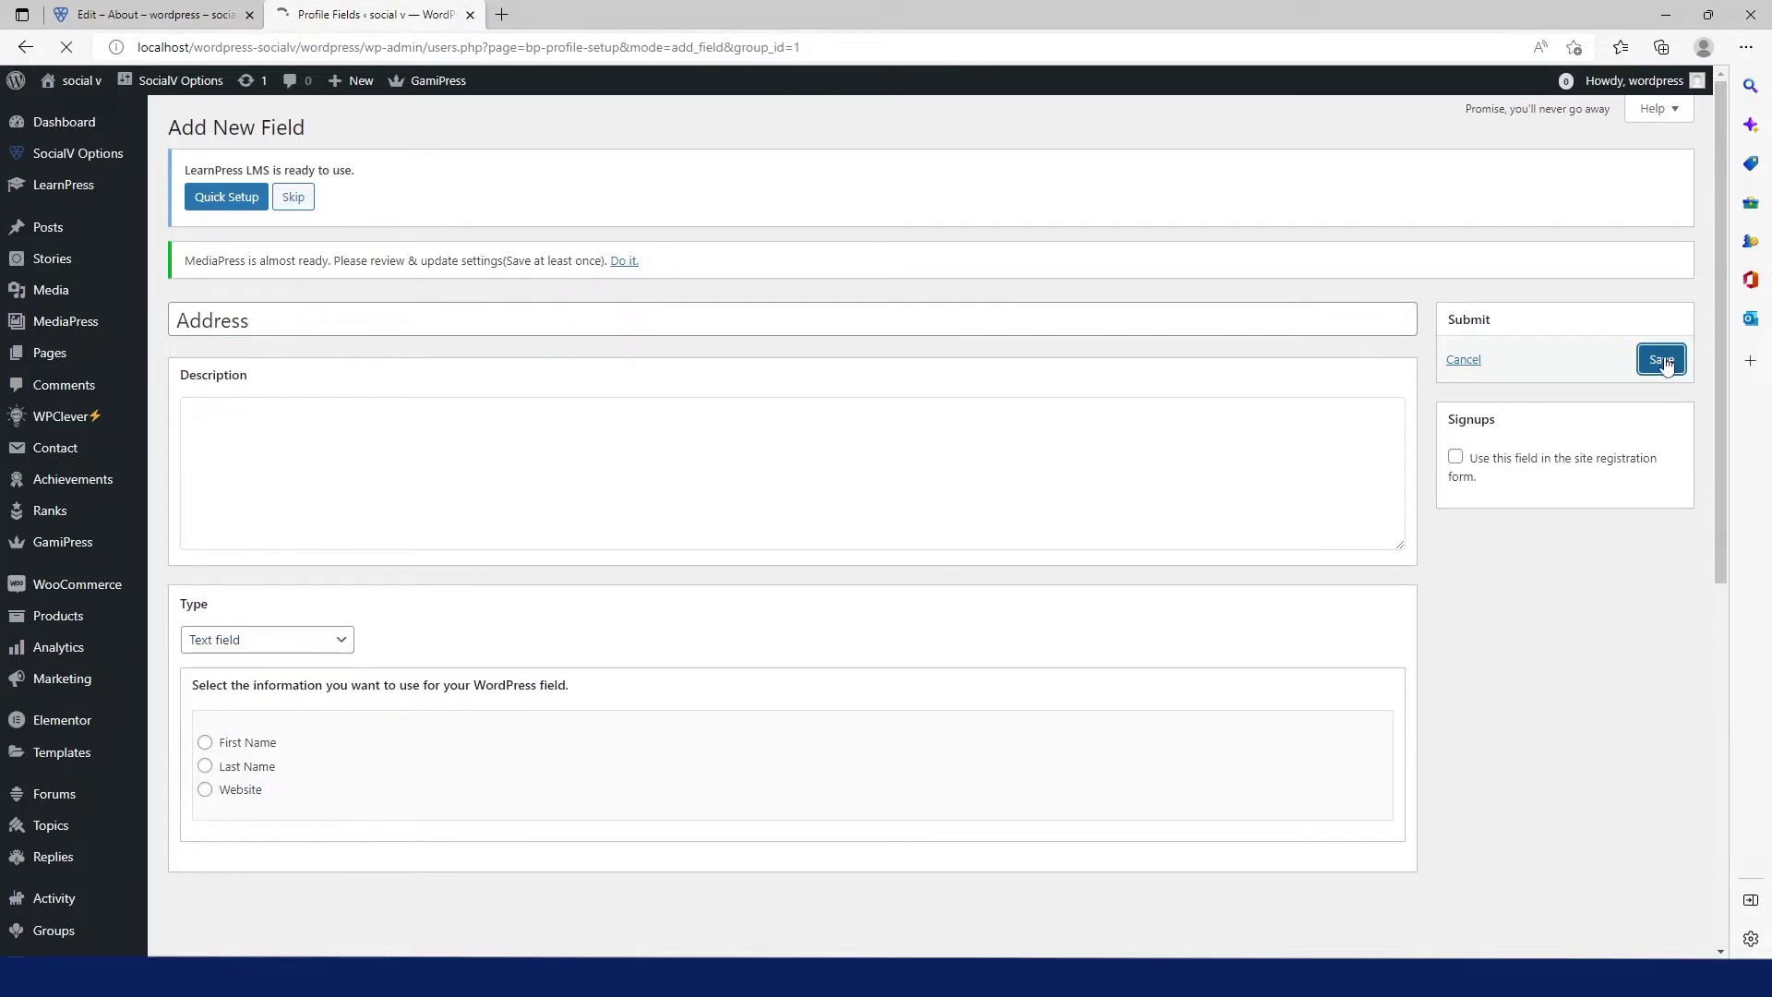
{"action": "scroll", "coordinate": [276, 436], "scroll_direction": "down", "scroll_amount": 15}
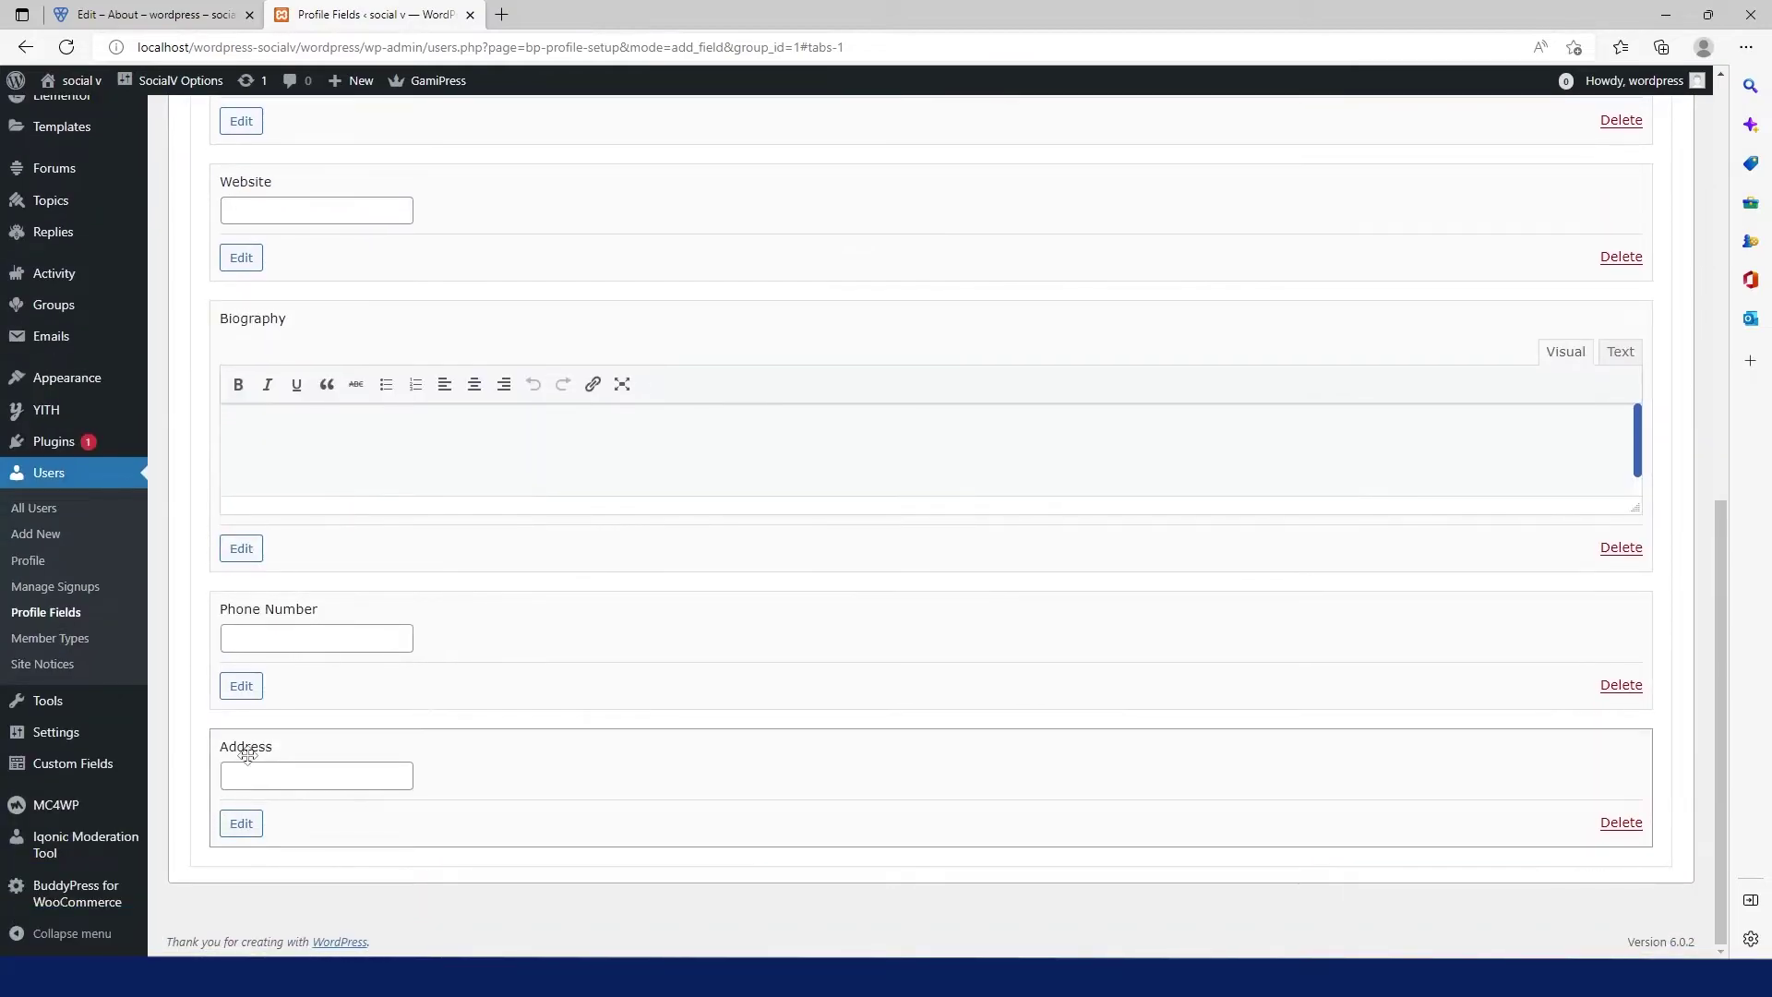
{"action": "mouse_move", "coordinate": [253, 746]}
{"action": "left_mouse_down"}
{"action": "mouse_move", "coordinate": [583, 56]}
{"action": "mouse_move", "coordinate": [764, 264]}
{"action": "left_mouse_up"}
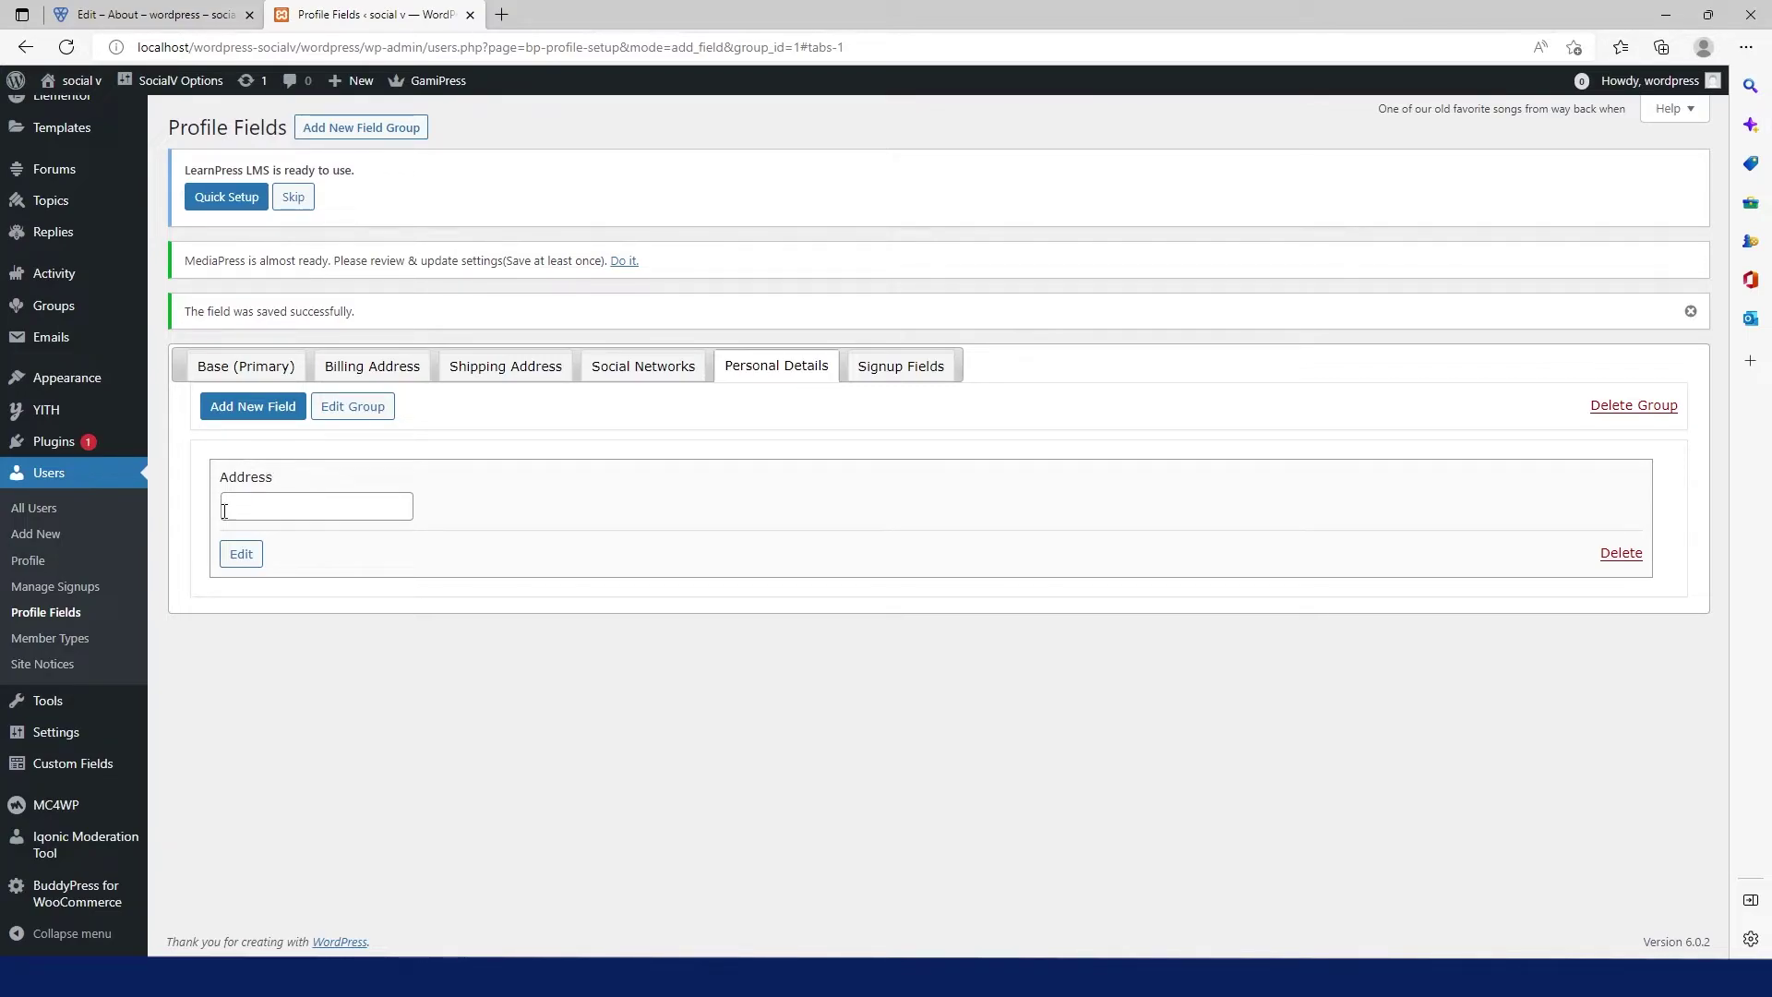
Reload the SocialV profile settings and view the Personal Details section
{"action": "left_click", "coordinate": [154, 15]}
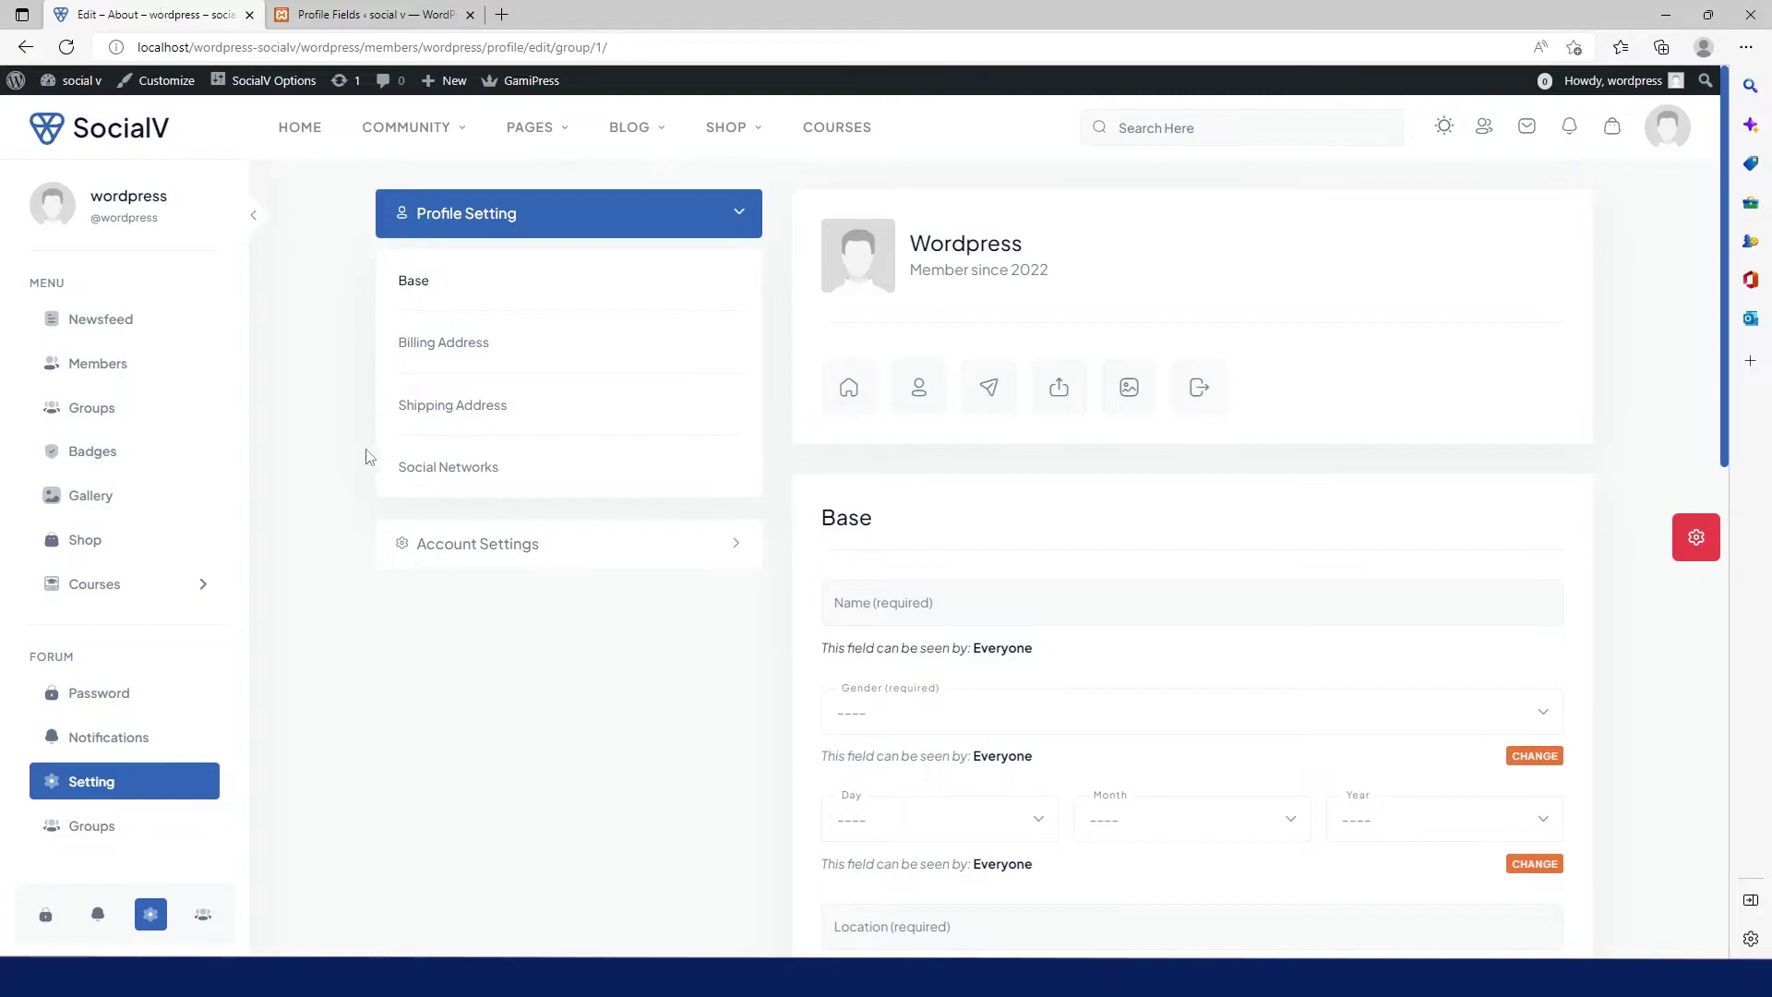
{"action": "left_click", "coordinate": [65, 49]}
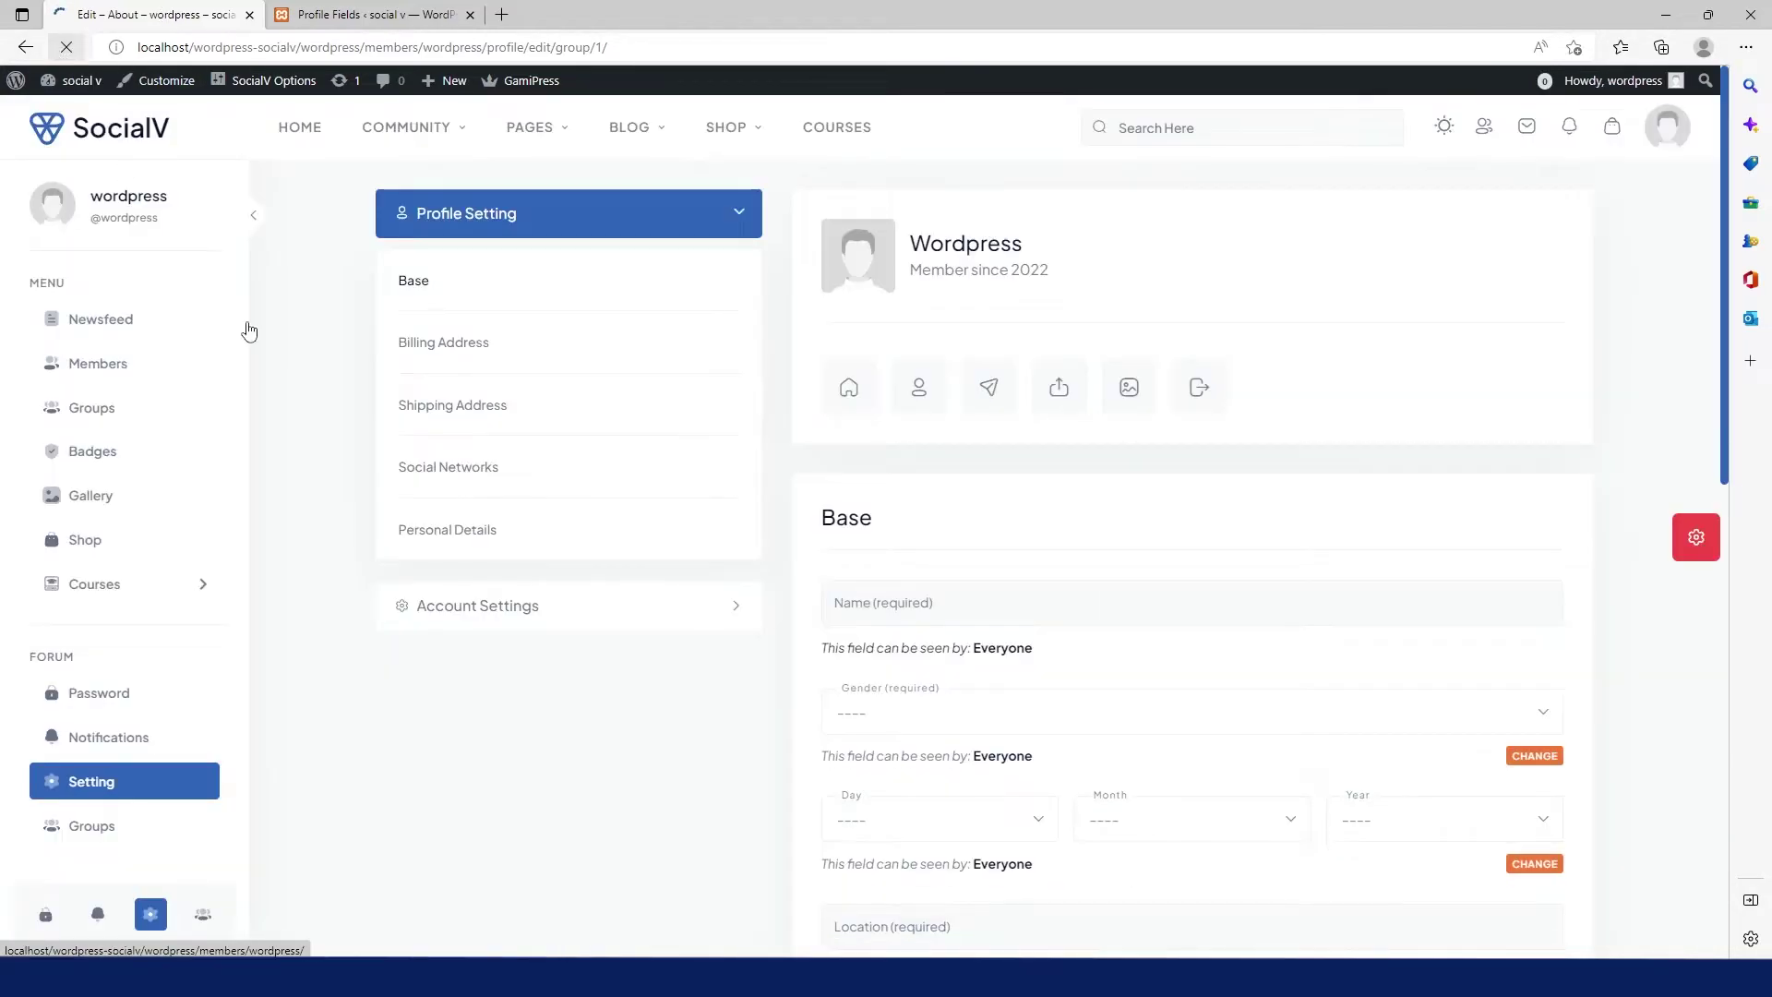
{"action": "left_click", "coordinate": [481, 539]}
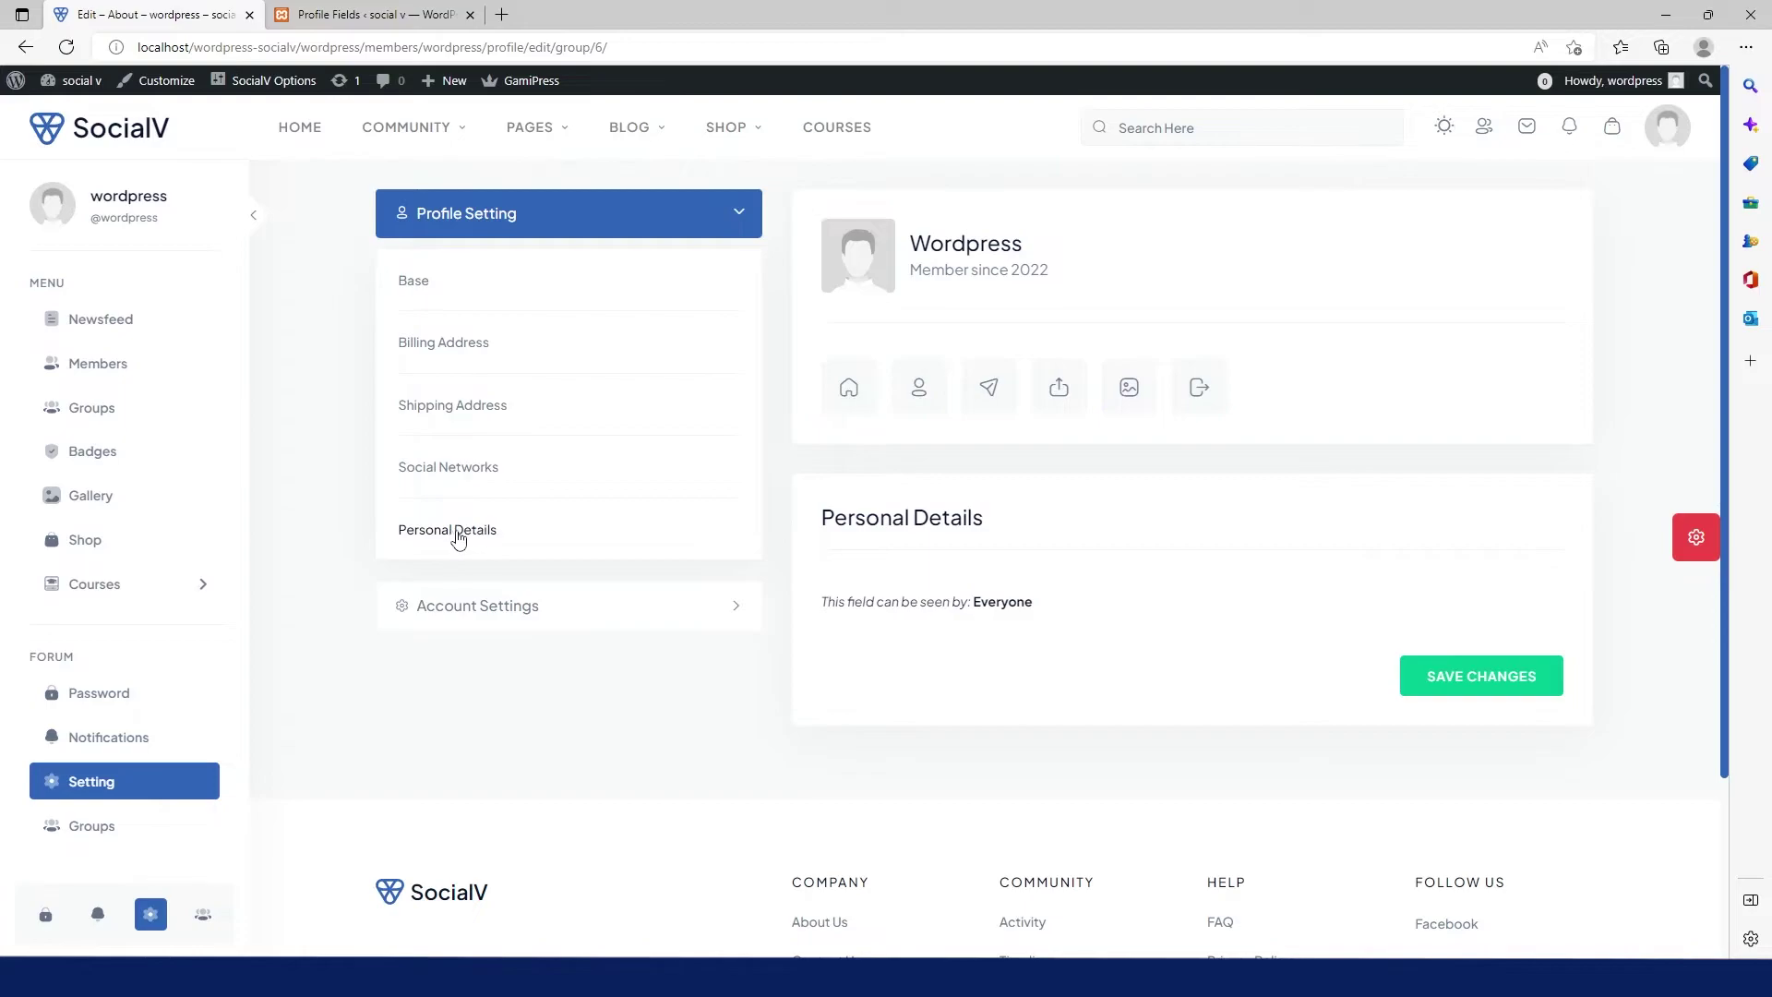
In the Base (Primary) group, set up a new 'Age' field of type Number
{"action": "left_click", "coordinate": [350, 15]}
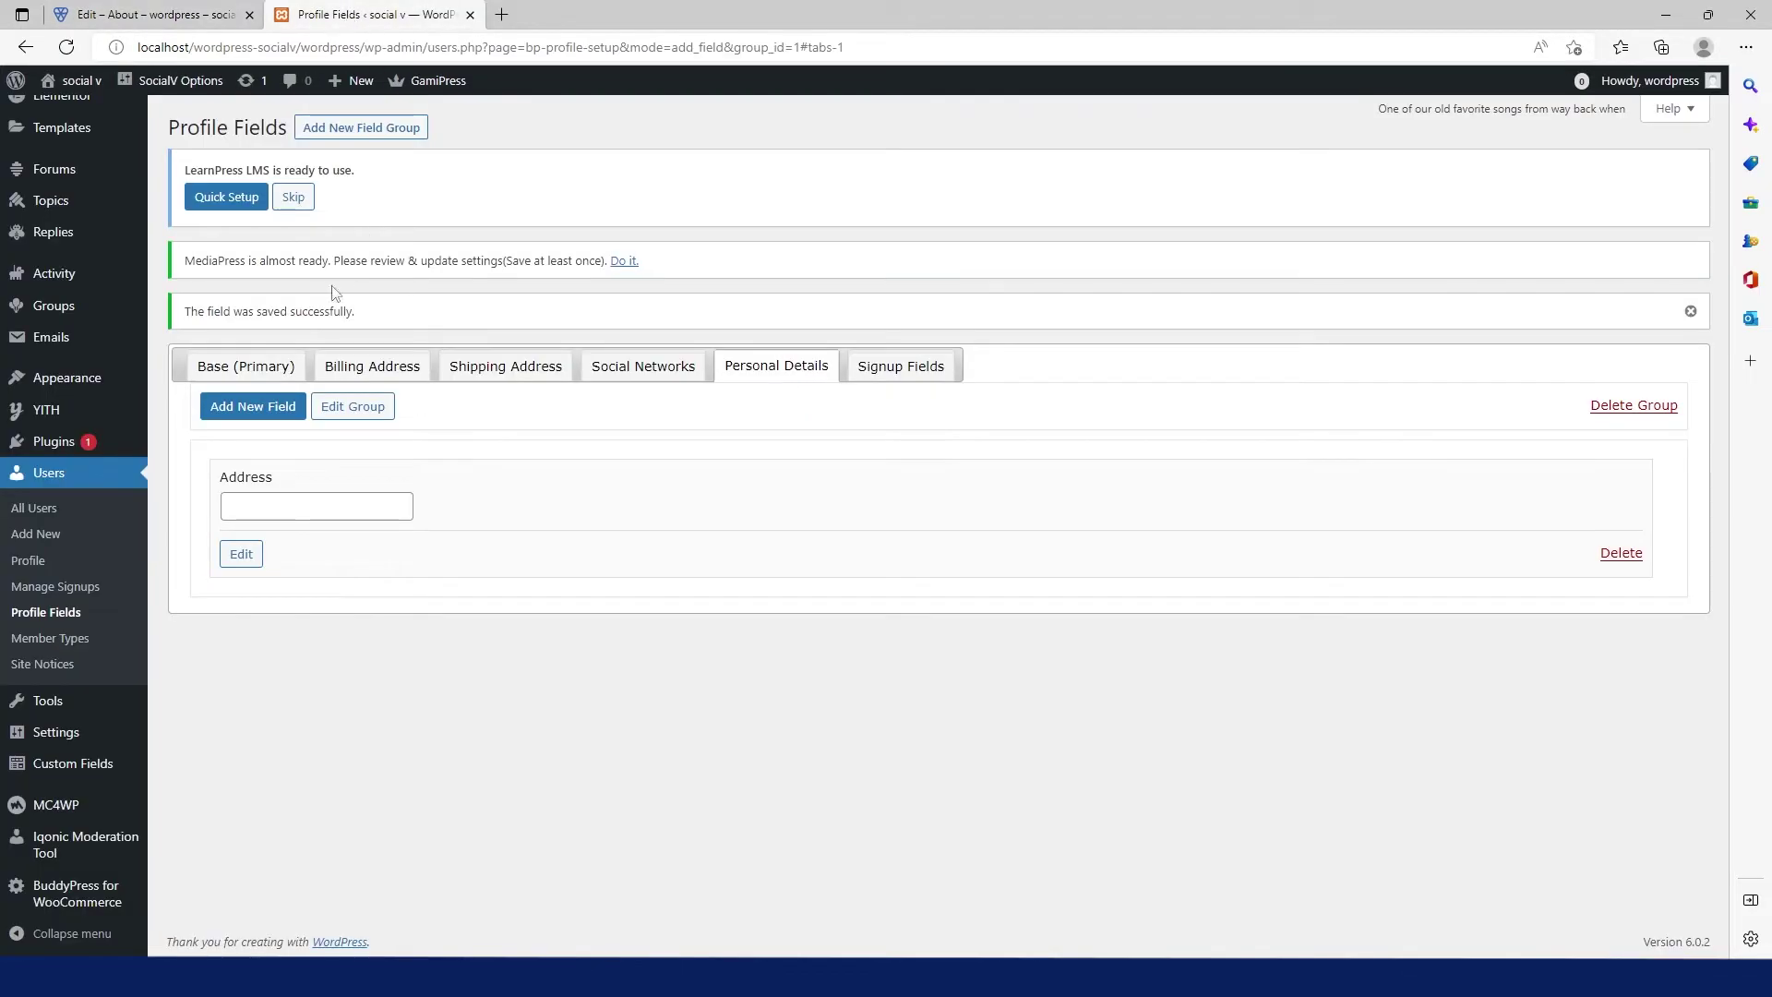
{"action": "left_click", "coordinate": [257, 370]}
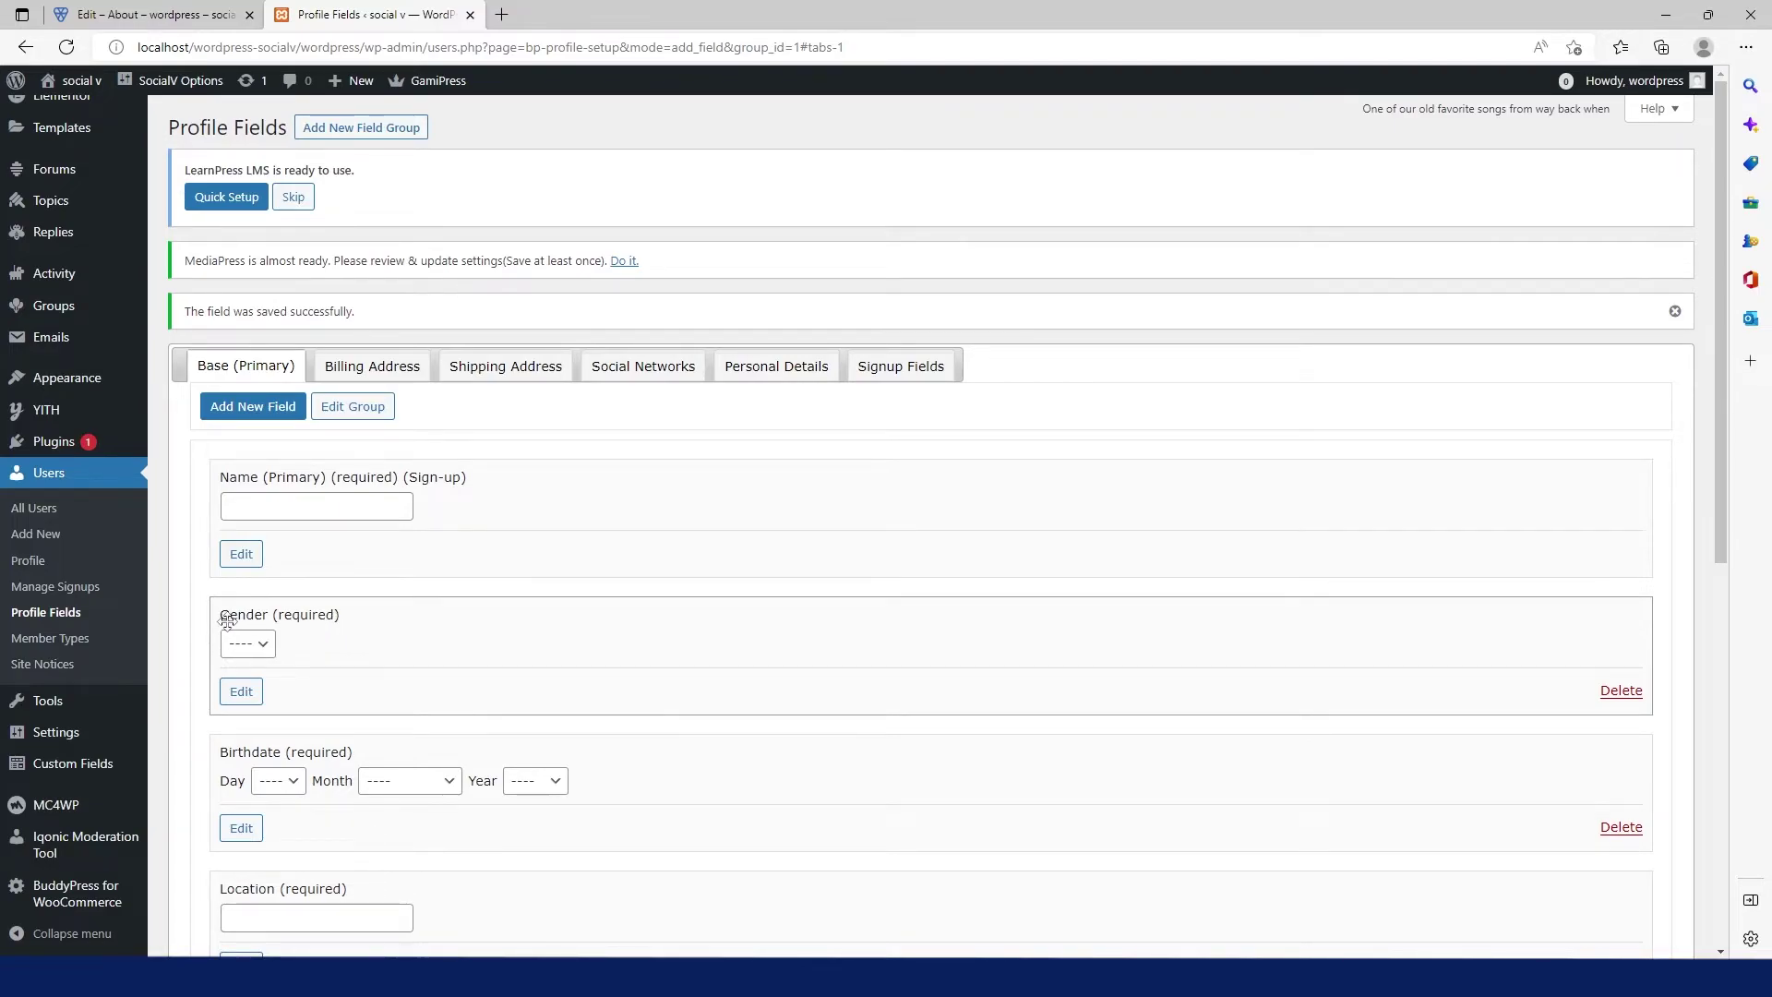
{"action": "left_click", "coordinate": [253, 409]}
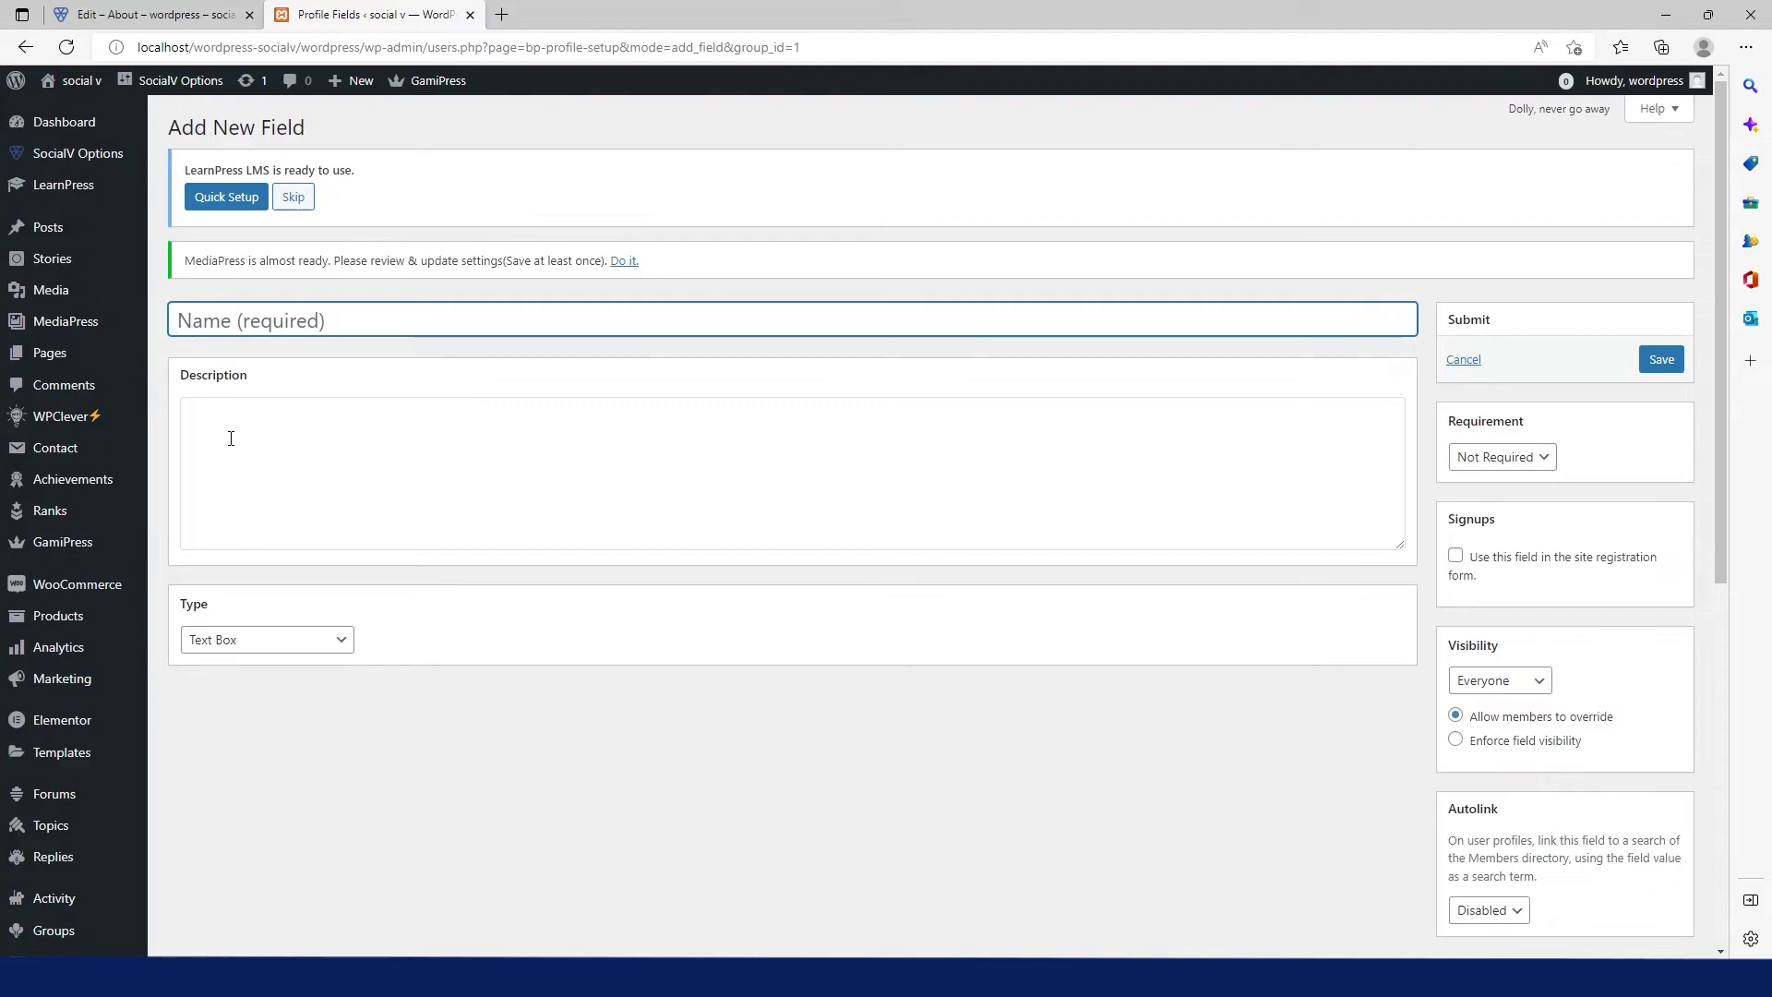
{"action": "type", "text": "Ag"}
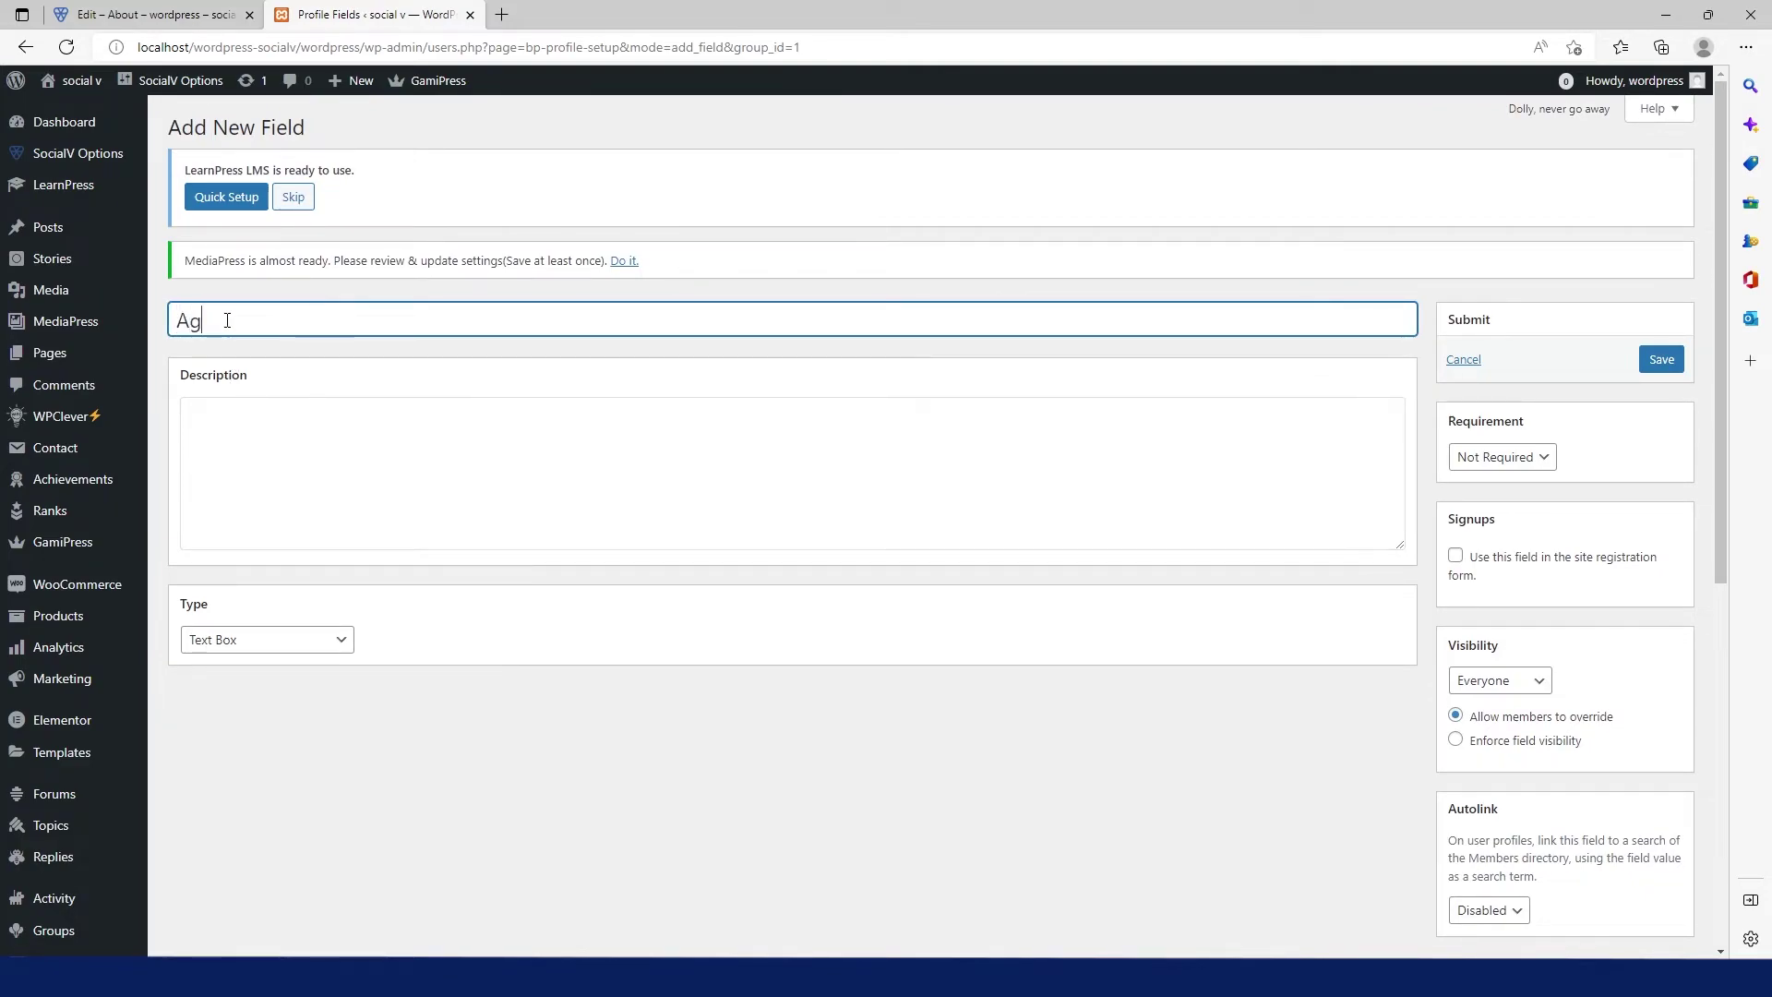
{"action": "type", "text": "e"}
{"action": "left_click", "coordinate": [241, 646]}
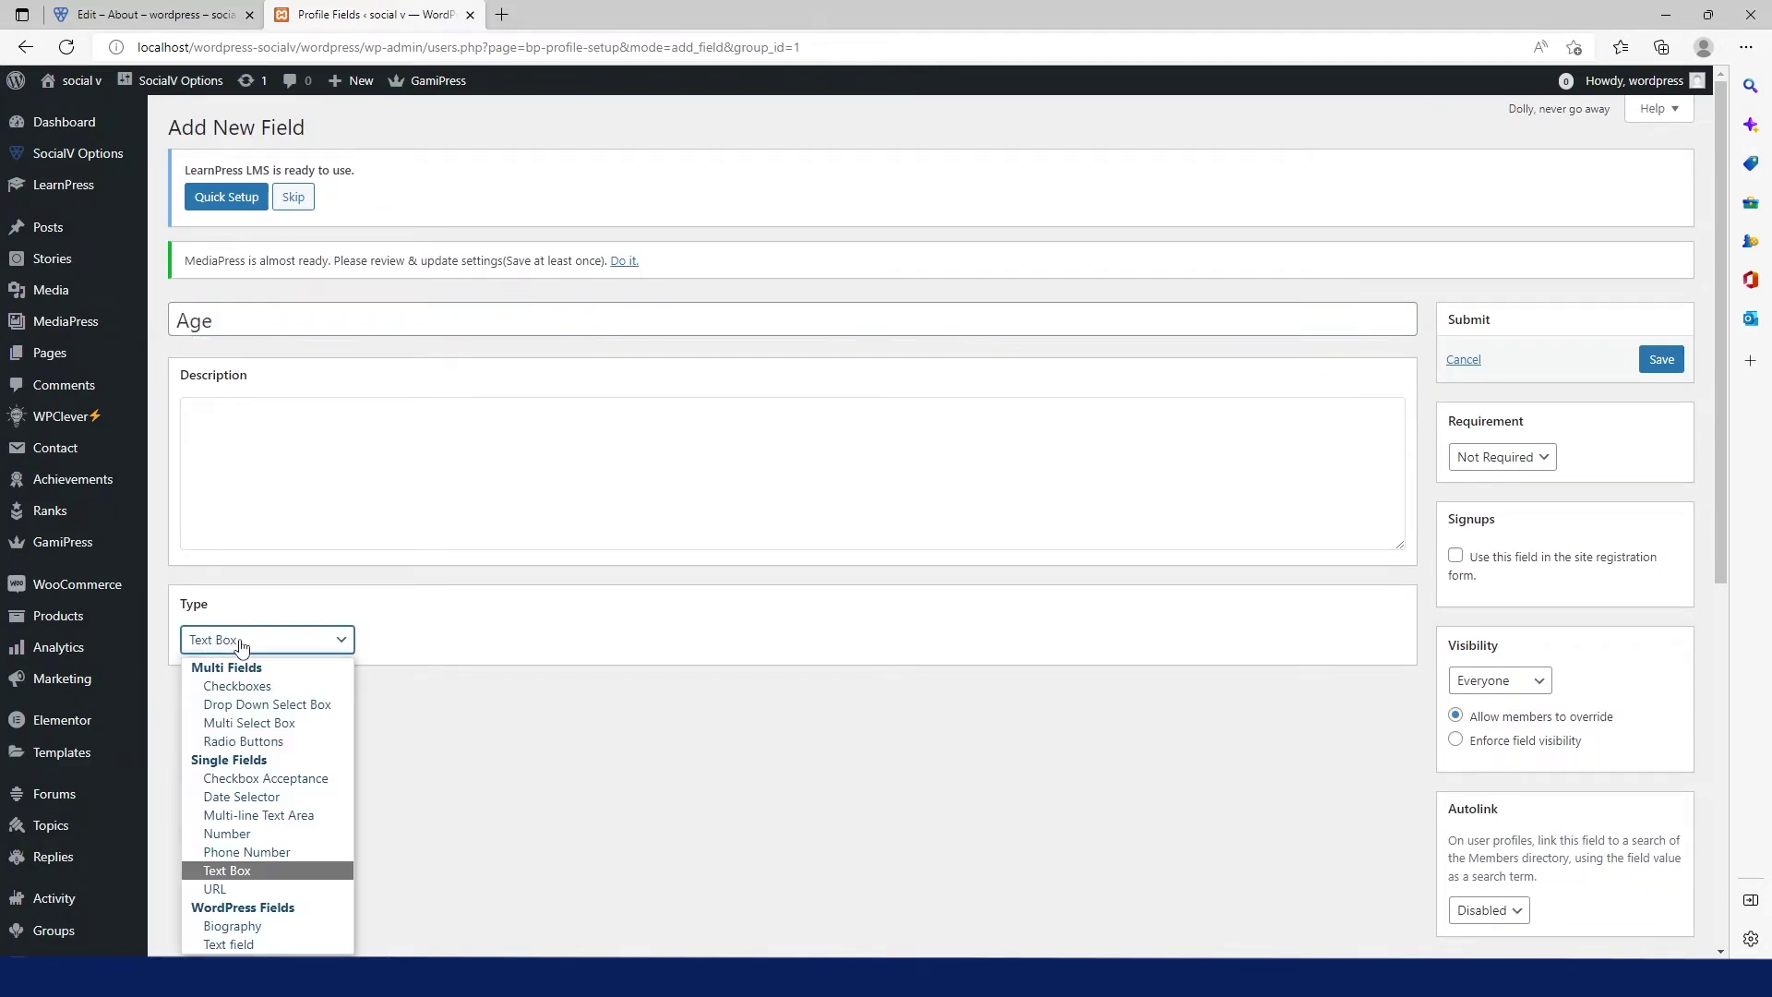
{"action": "left_click", "coordinate": [227, 834]}
Save the Age field and drag it from Base into the Personal Details group
{"action": "left_click", "coordinate": [1661, 359]}
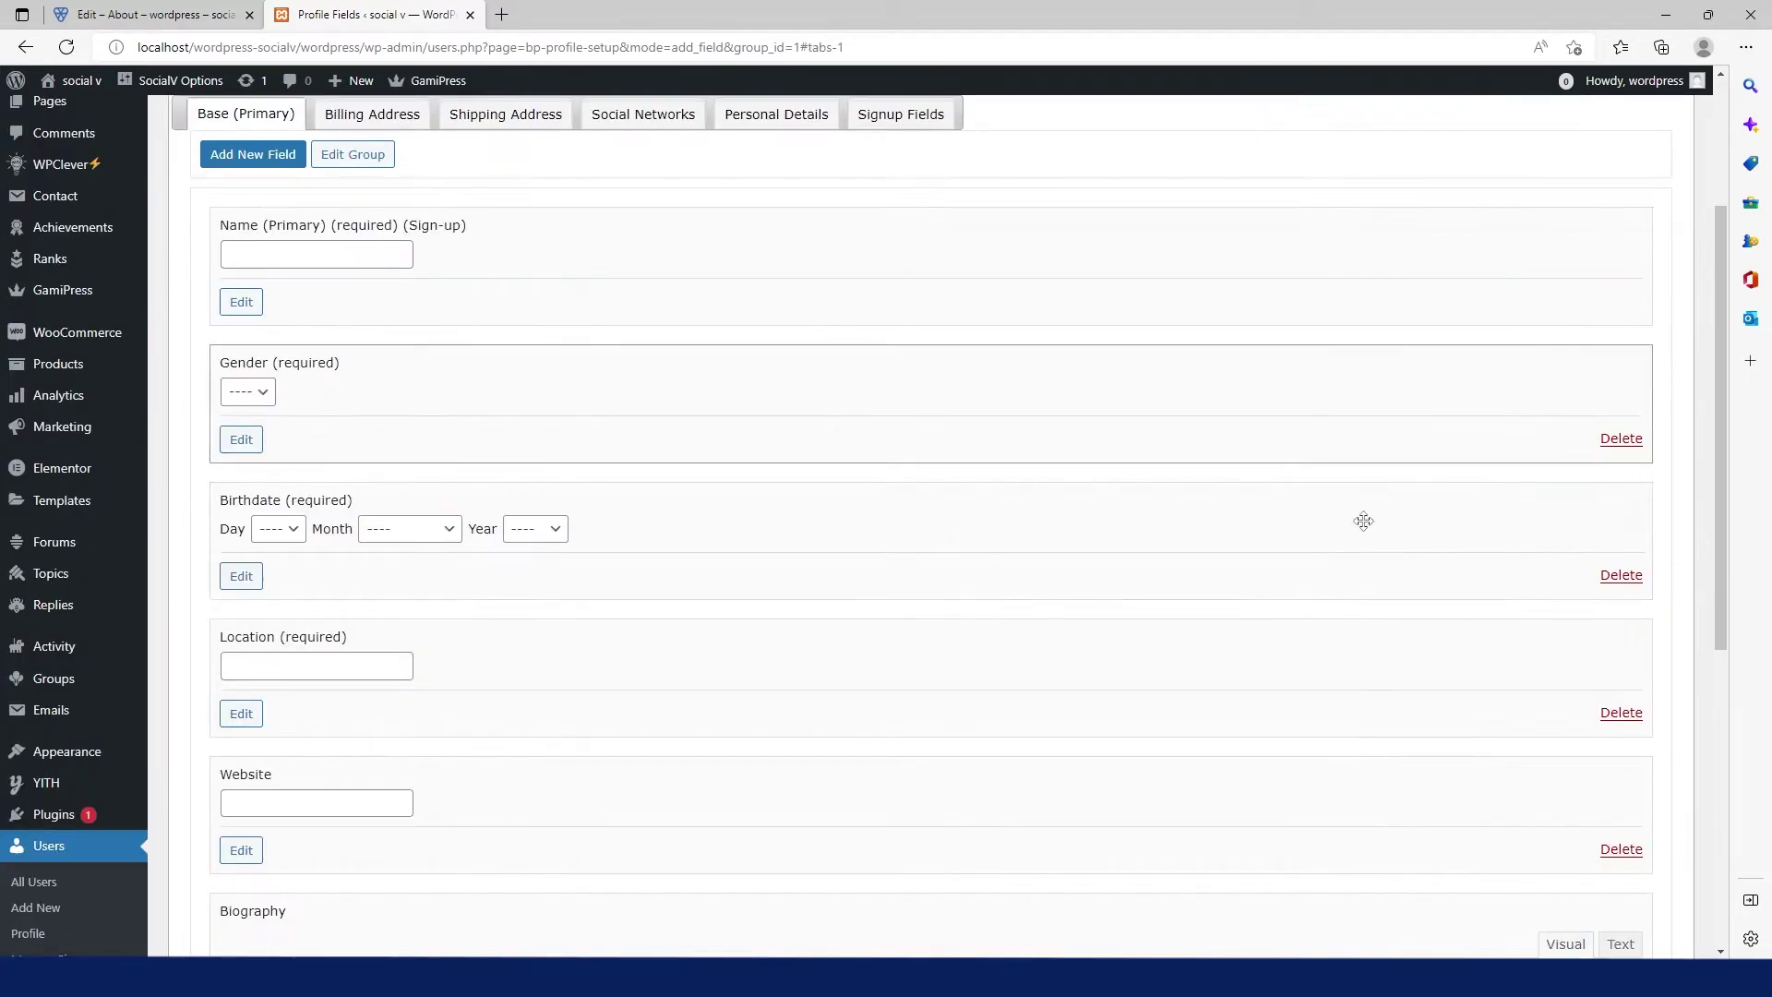
{"action": "scroll", "coordinate": [721, 702], "scroll_direction": "down", "scroll_amount": 3}
{"action": "scroll", "coordinate": [577, 736], "scroll_direction": "down", "scroll_amount": 2}
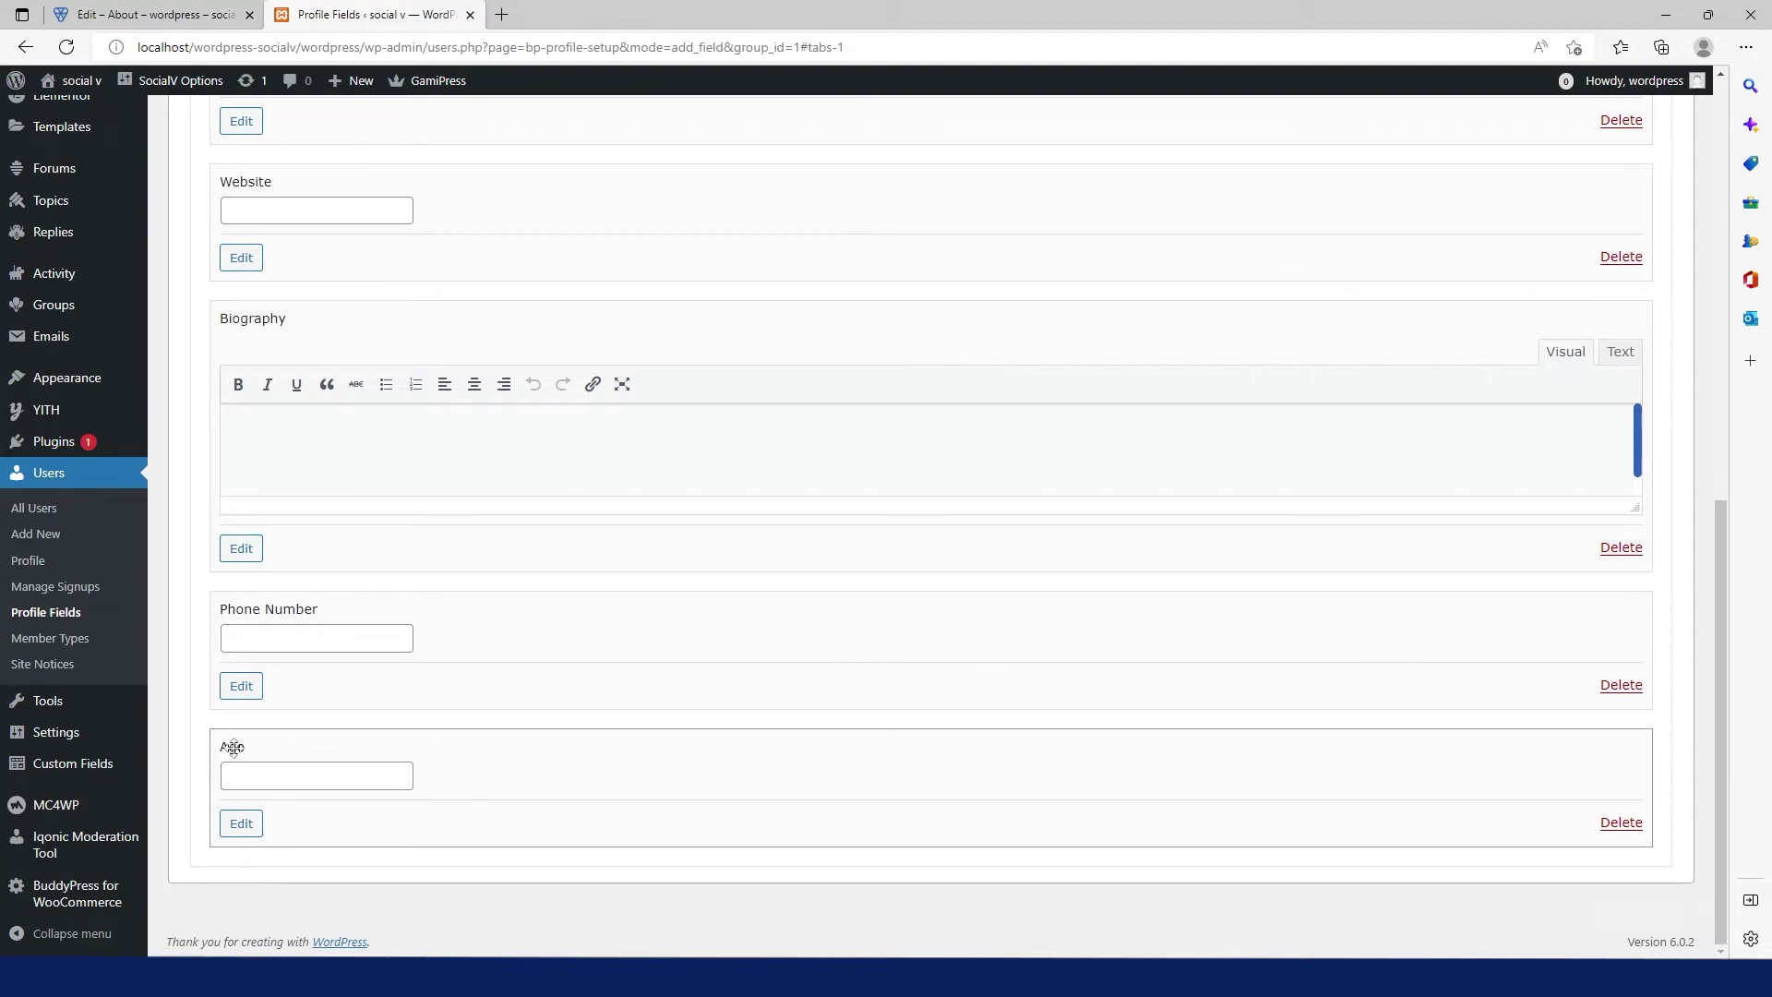
{"action": "left_click_drag", "start_coordinate": [258, 743], "coordinate": [642, 259]}
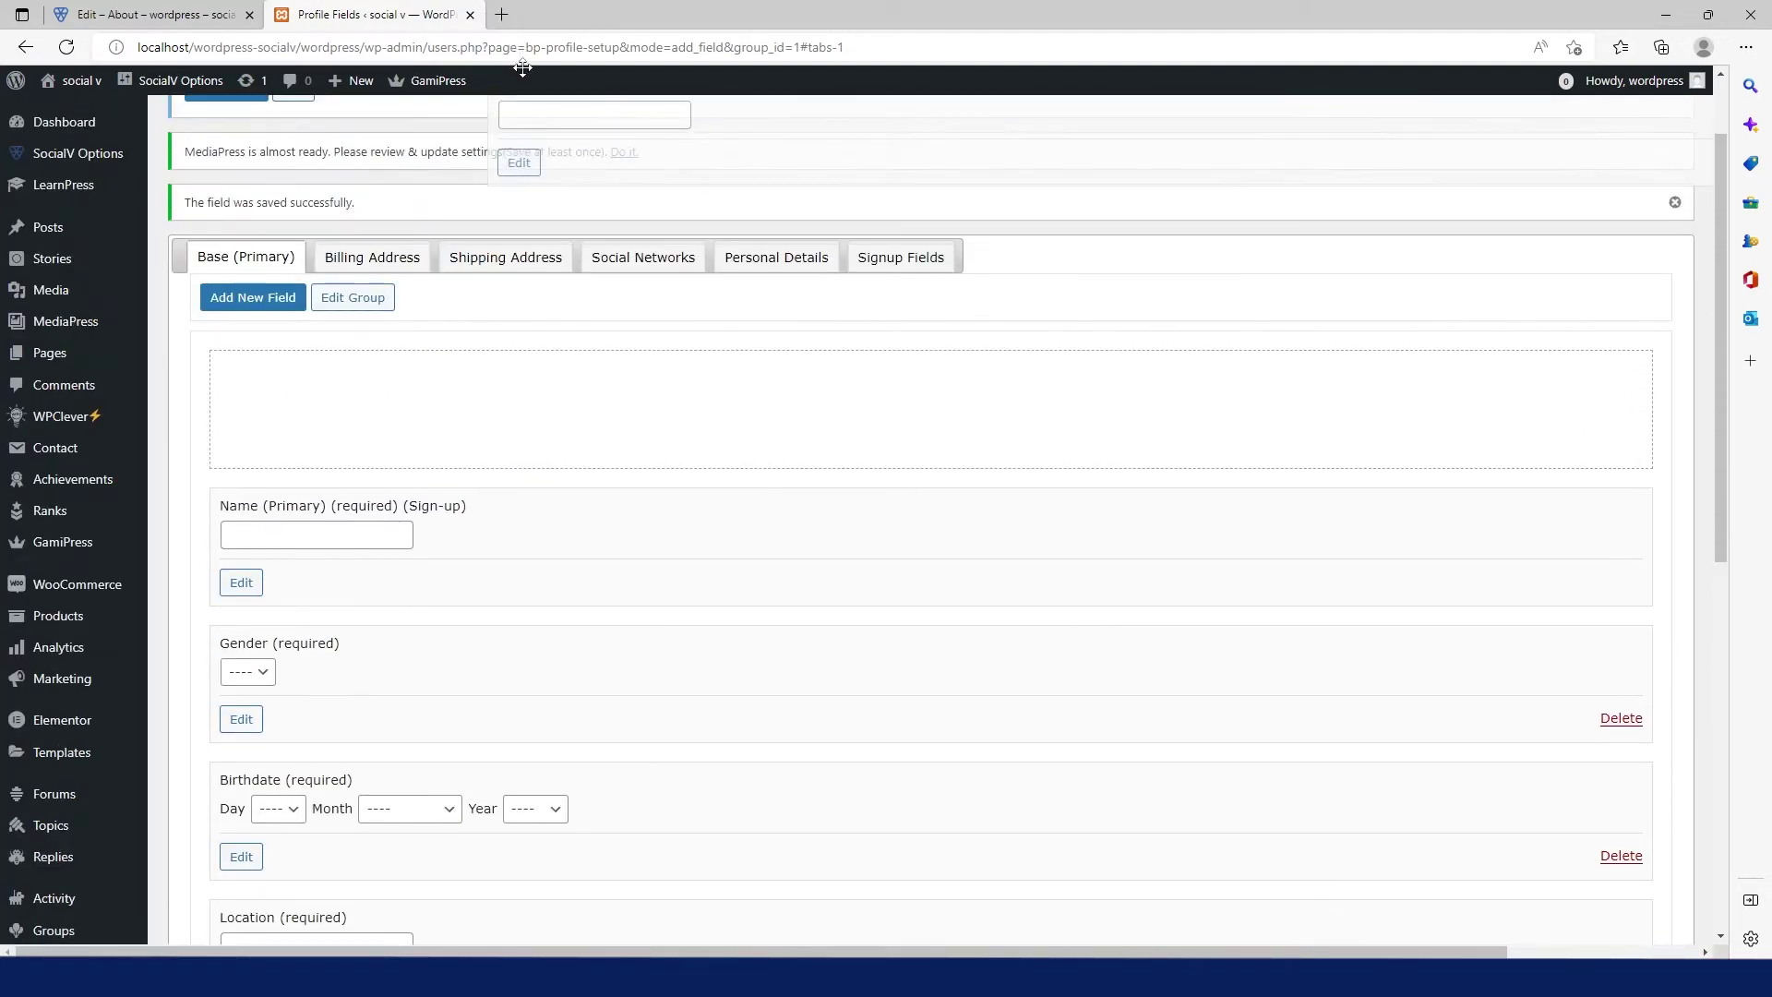
{"action": "left_click_drag", "start_coordinate": [643, 258], "coordinate": [760, 316]}
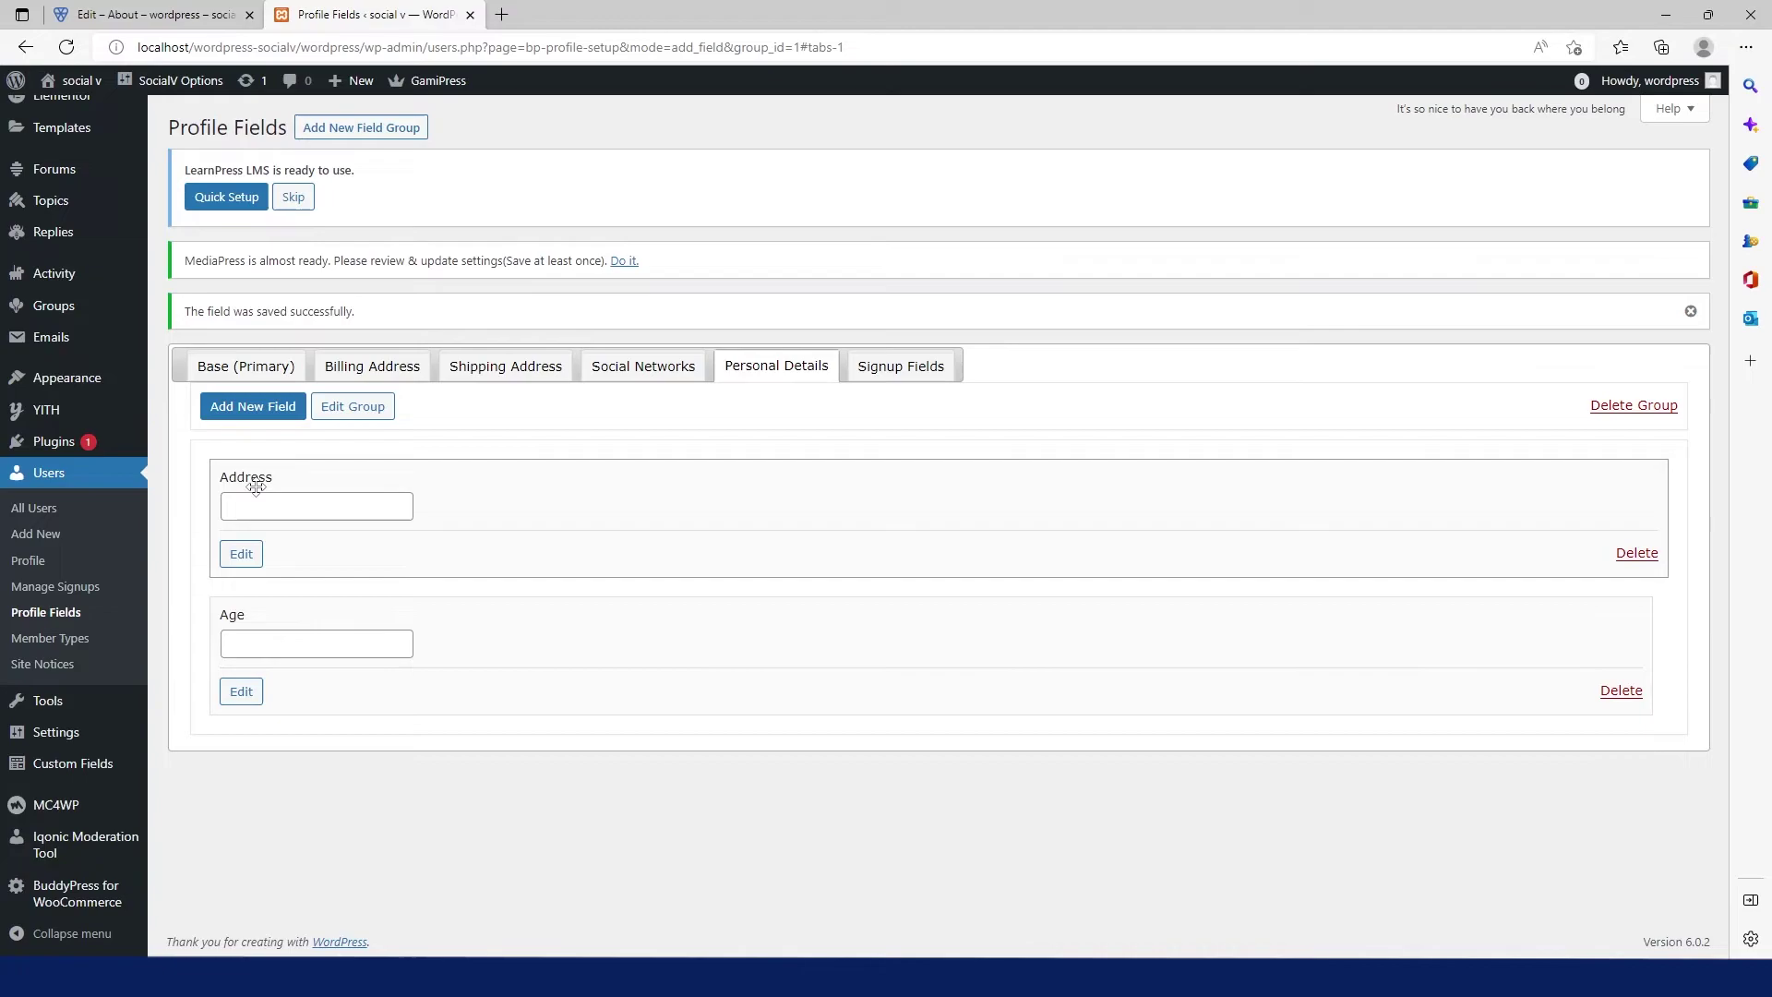
Reload SocialV profile settings to confirm Personal Details shows the Age input
{"action": "left_click", "coordinate": [145, 15]}
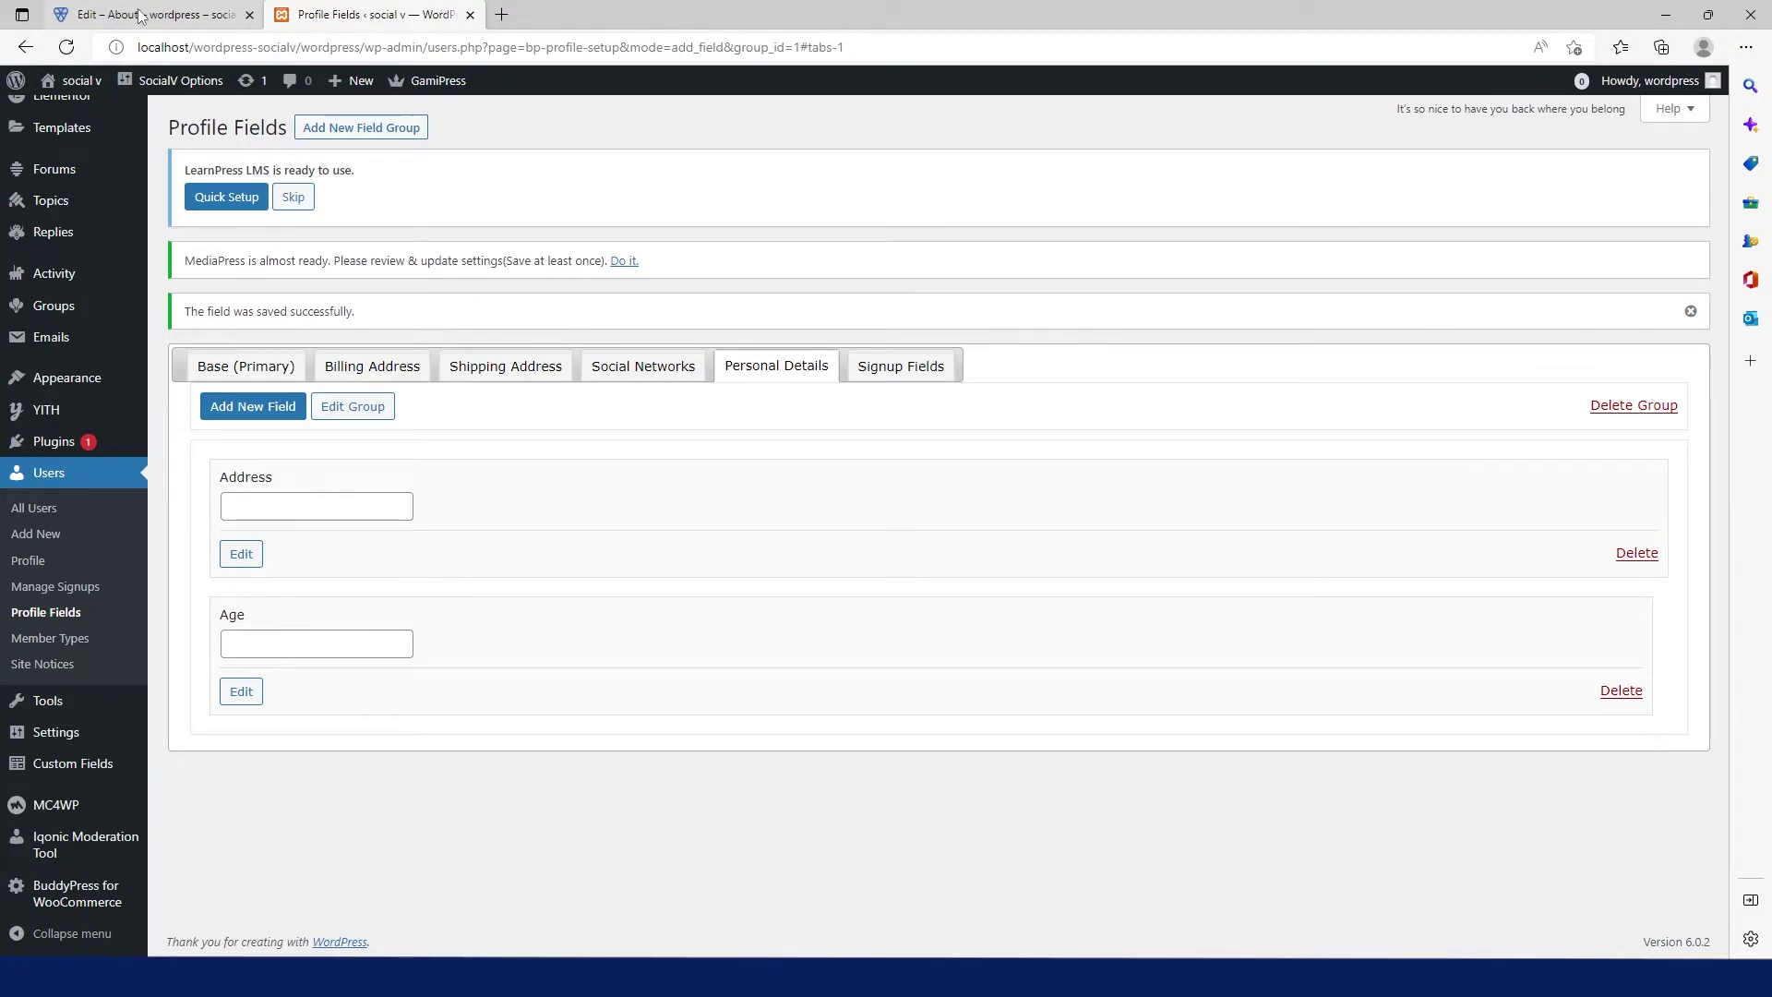
{"action": "left_click", "coordinate": [65, 47]}
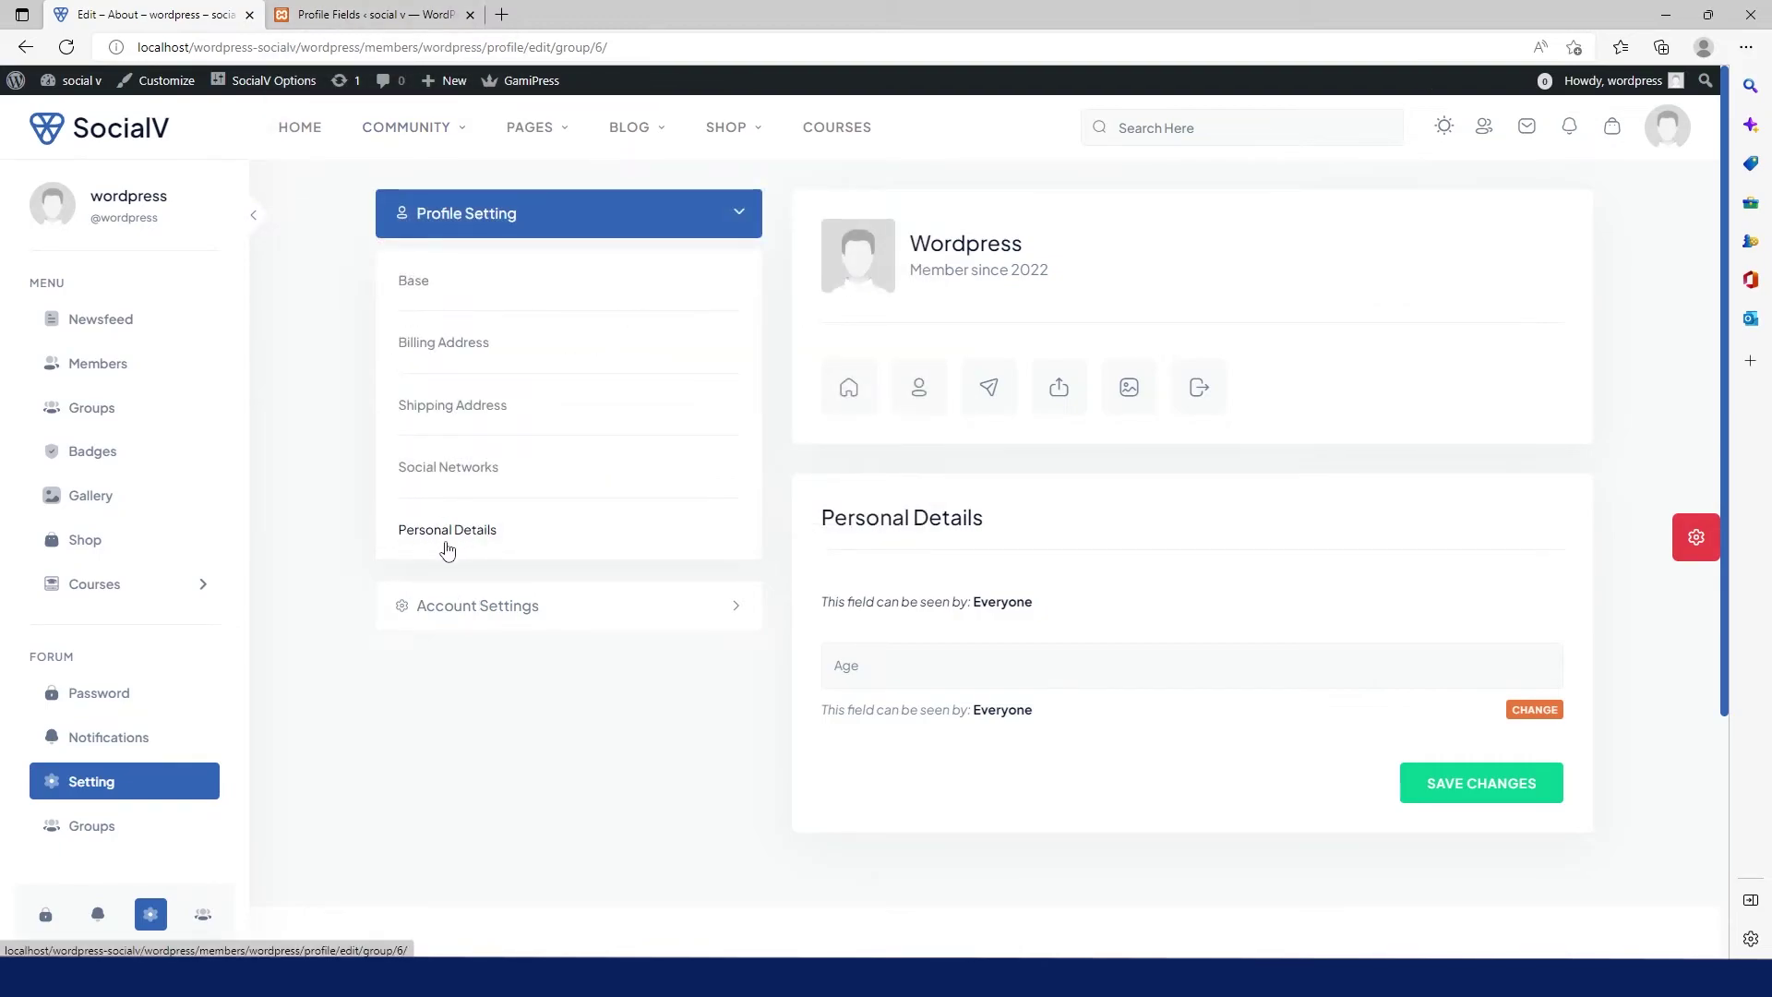
{"action": "left_click", "coordinate": [342, 18]}
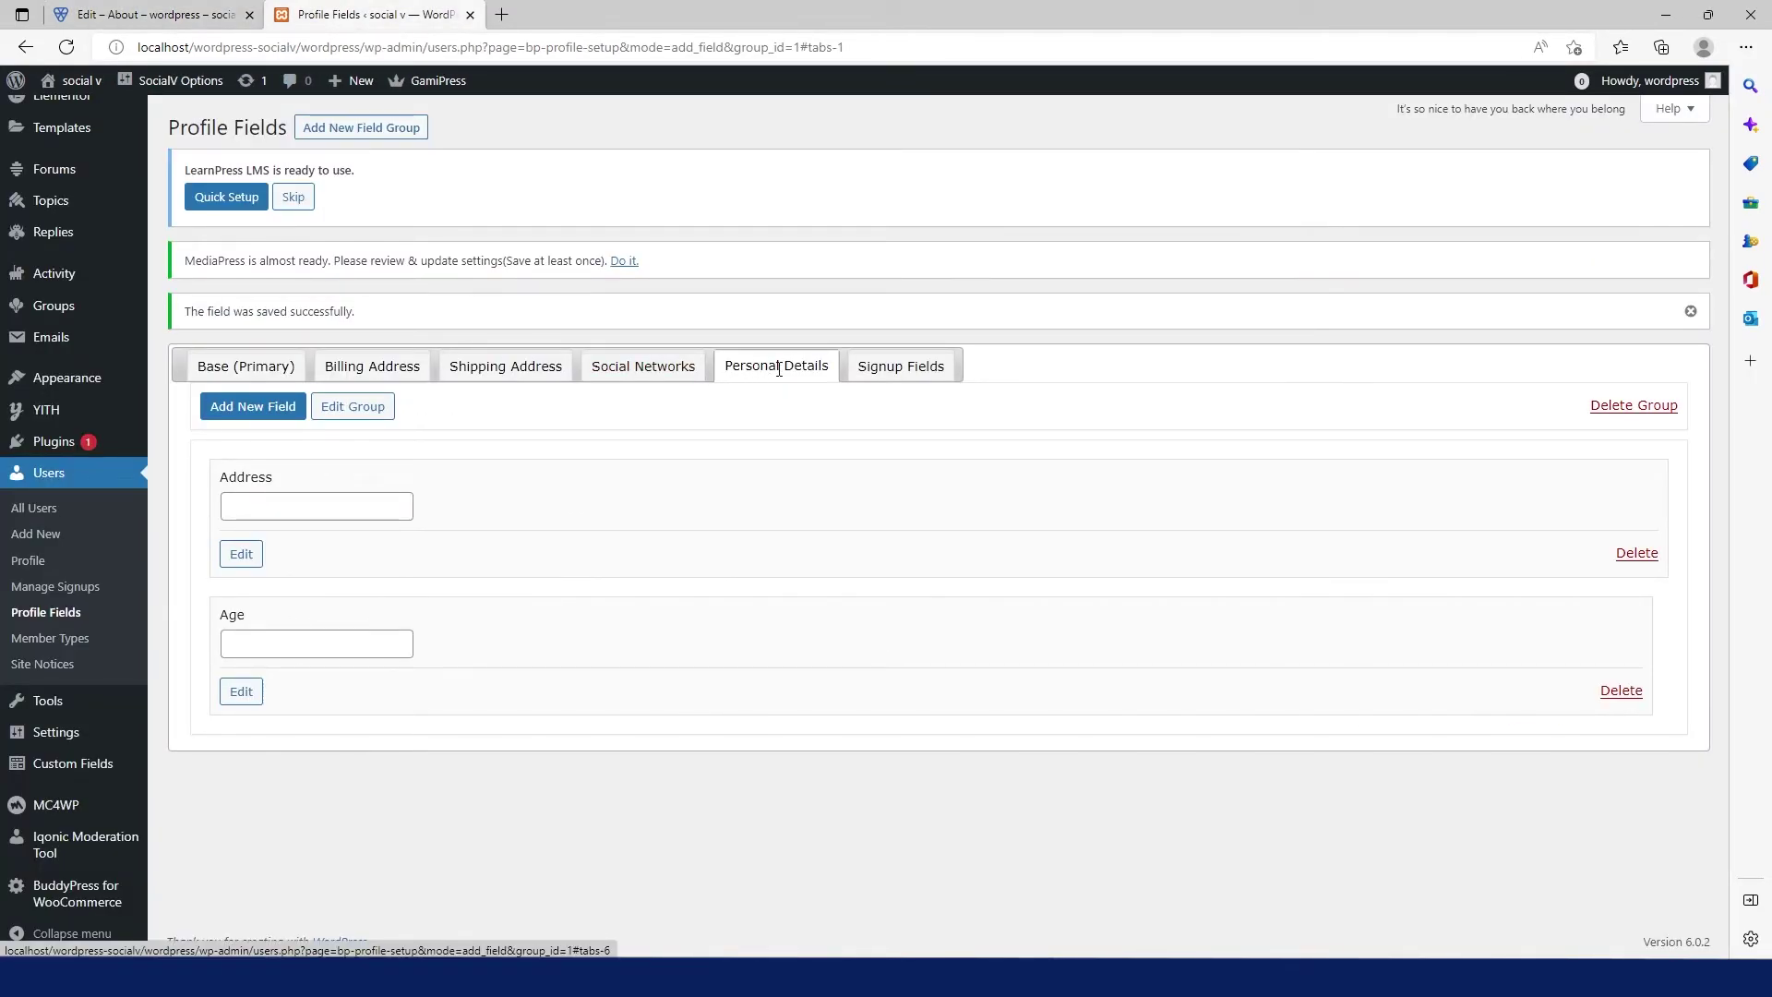
Edit the group title to 'Personal Information', fixing the 'Imformation' typo, and update it
{"action": "left_click", "coordinate": [351, 417]}
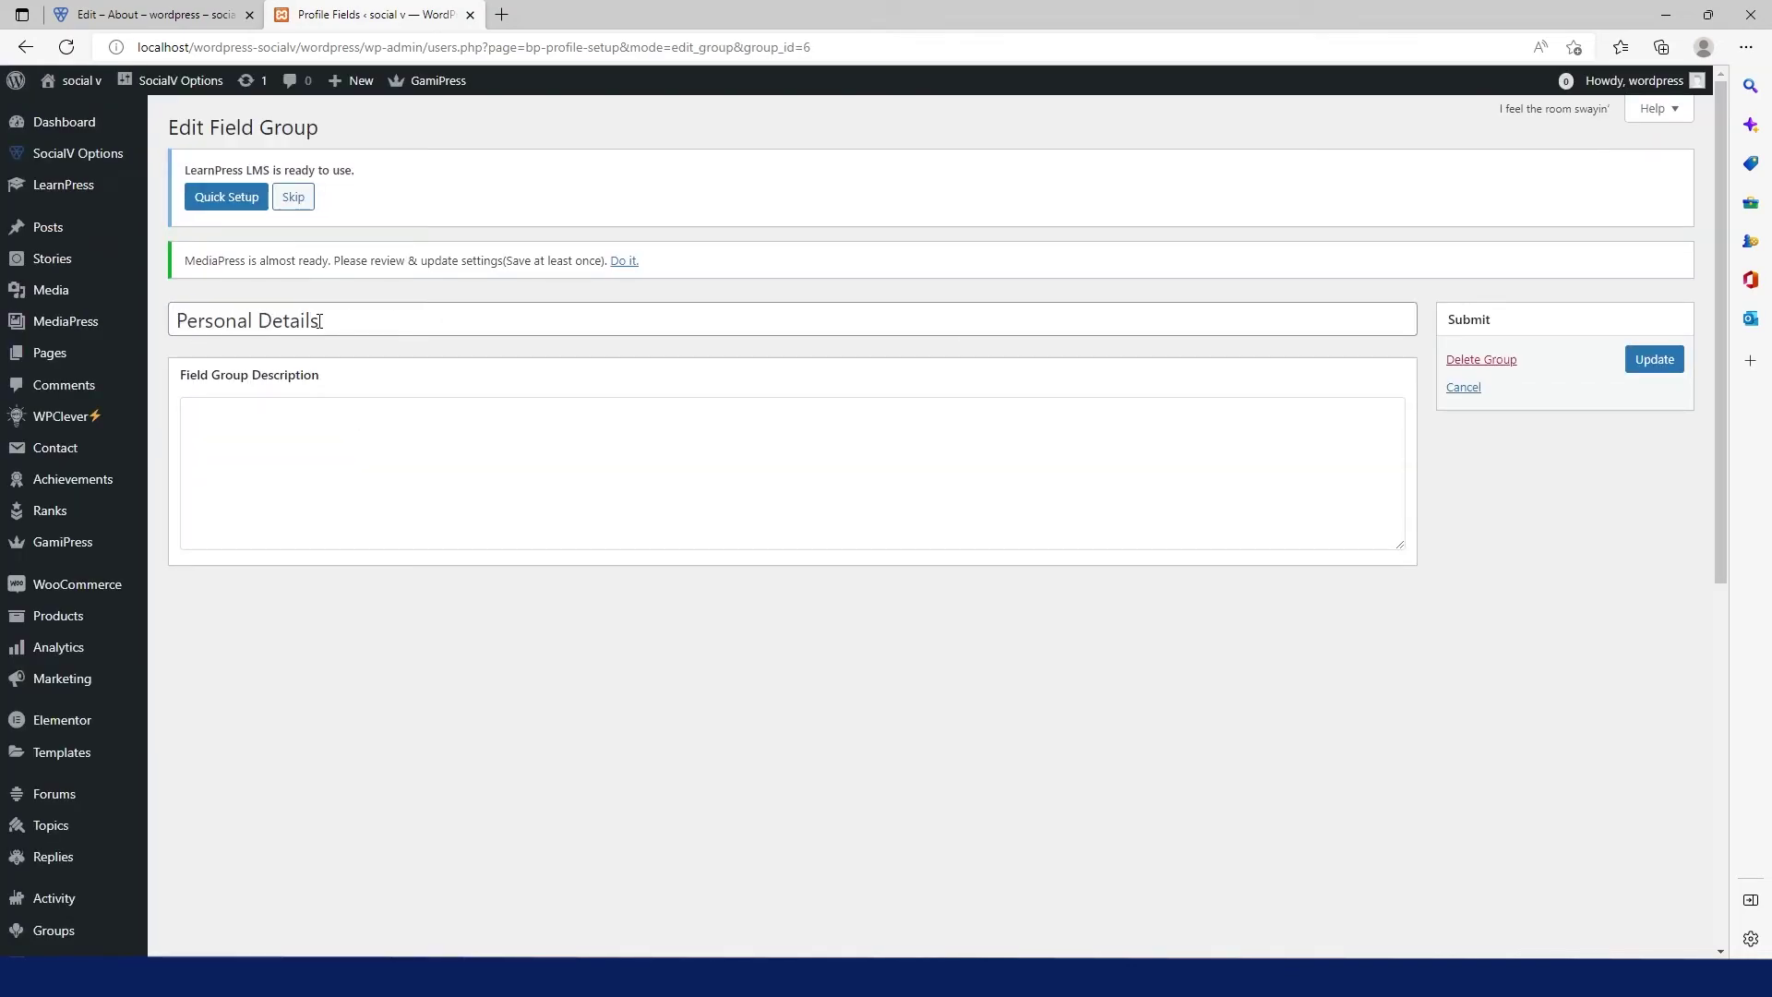
{"action": "double_click", "coordinate": [319, 320]}
{"action": "type", "text": "Info"}
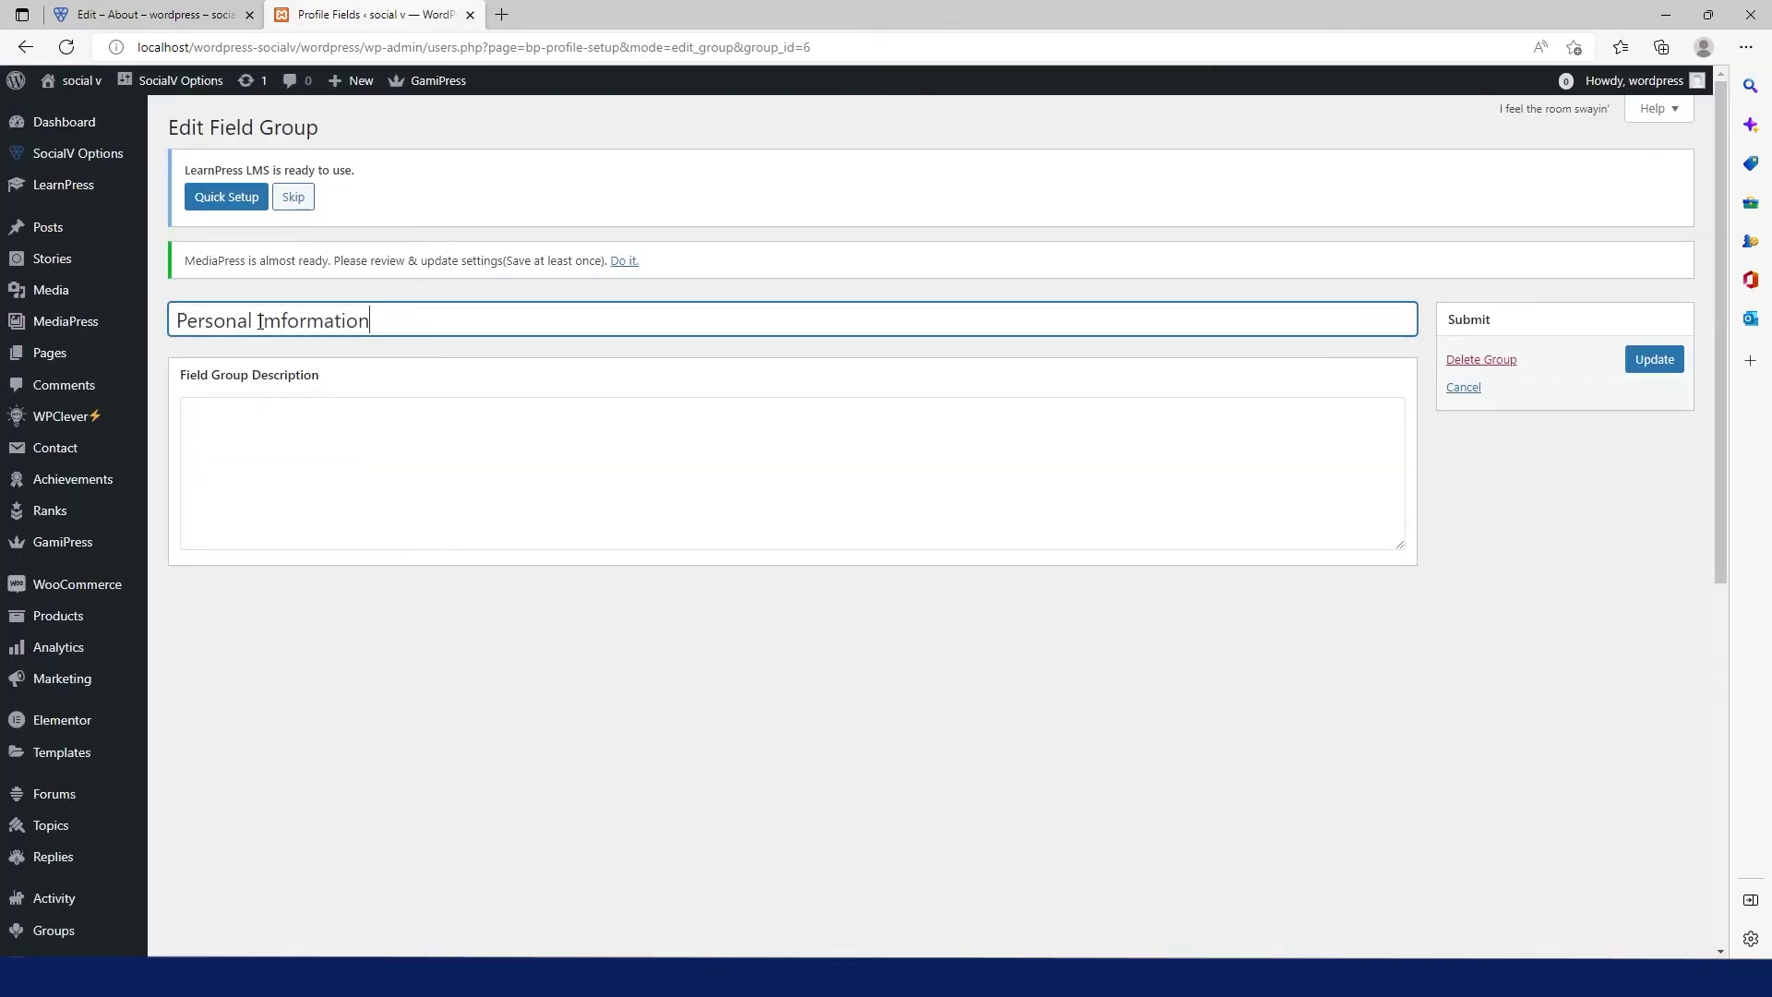
{"action": "left_click", "coordinate": [277, 321]}
{"action": "key", "text": "BackSpace"}
{"action": "type", "text": "n"}
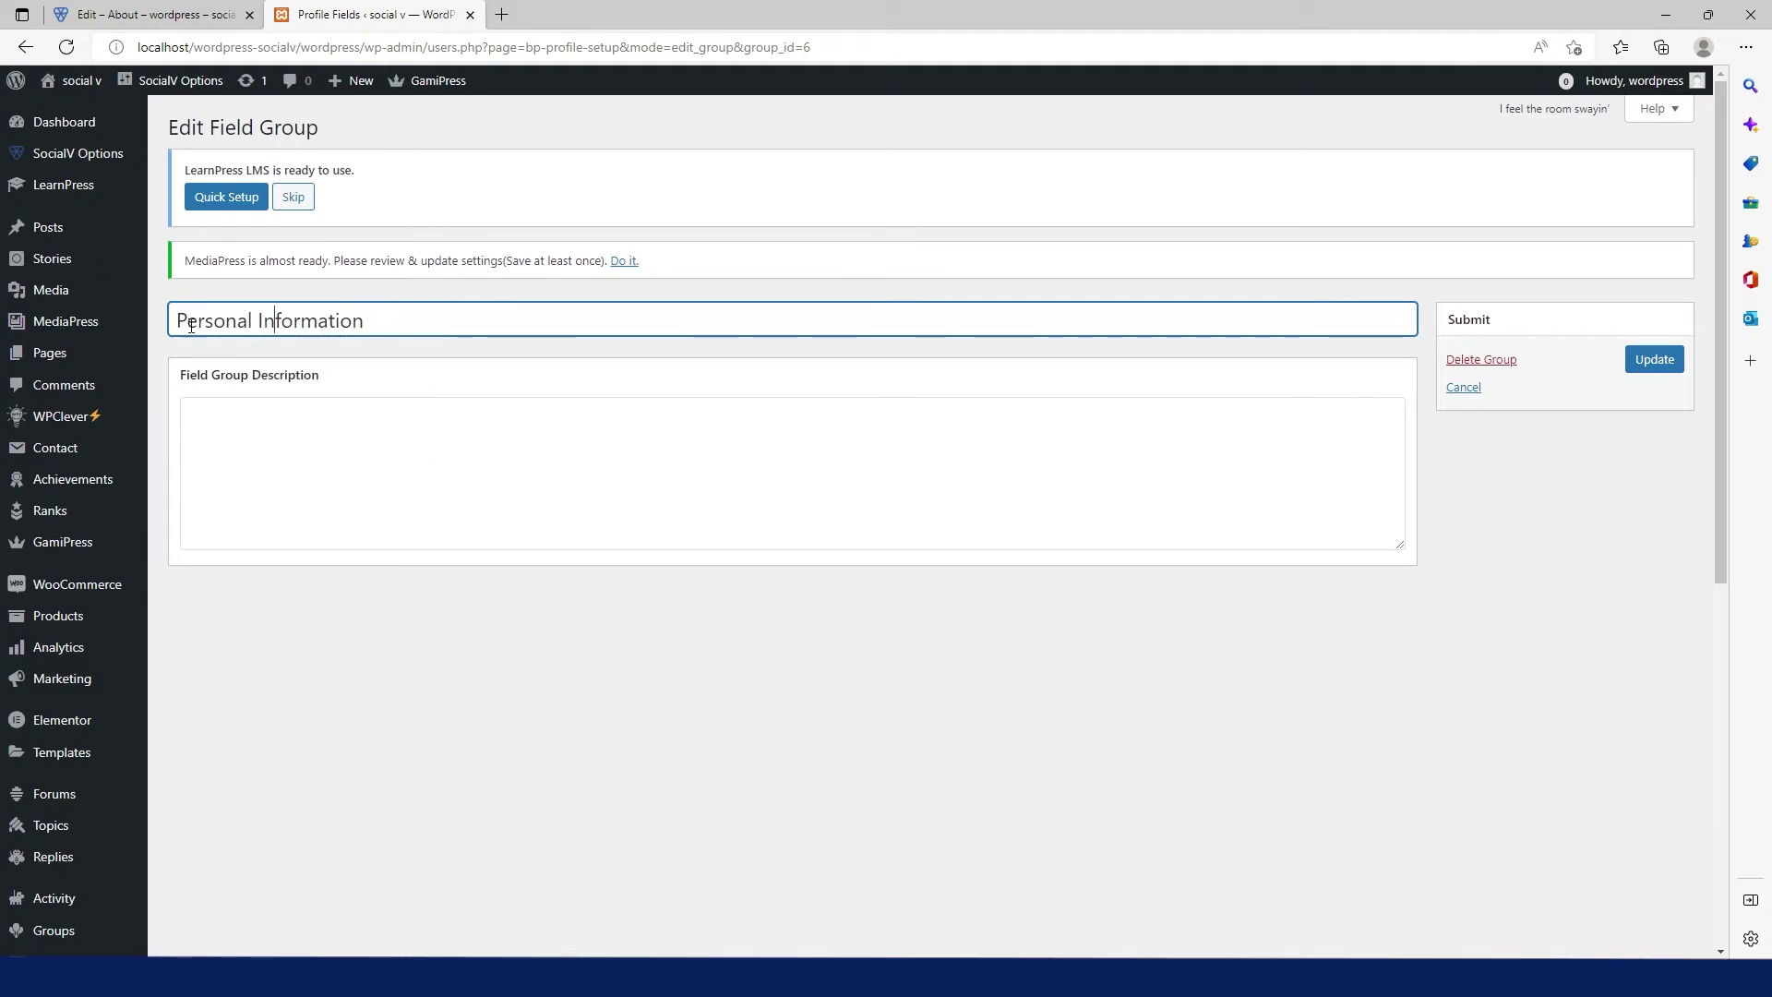
{"action": "left_click", "coordinate": [1654, 361]}
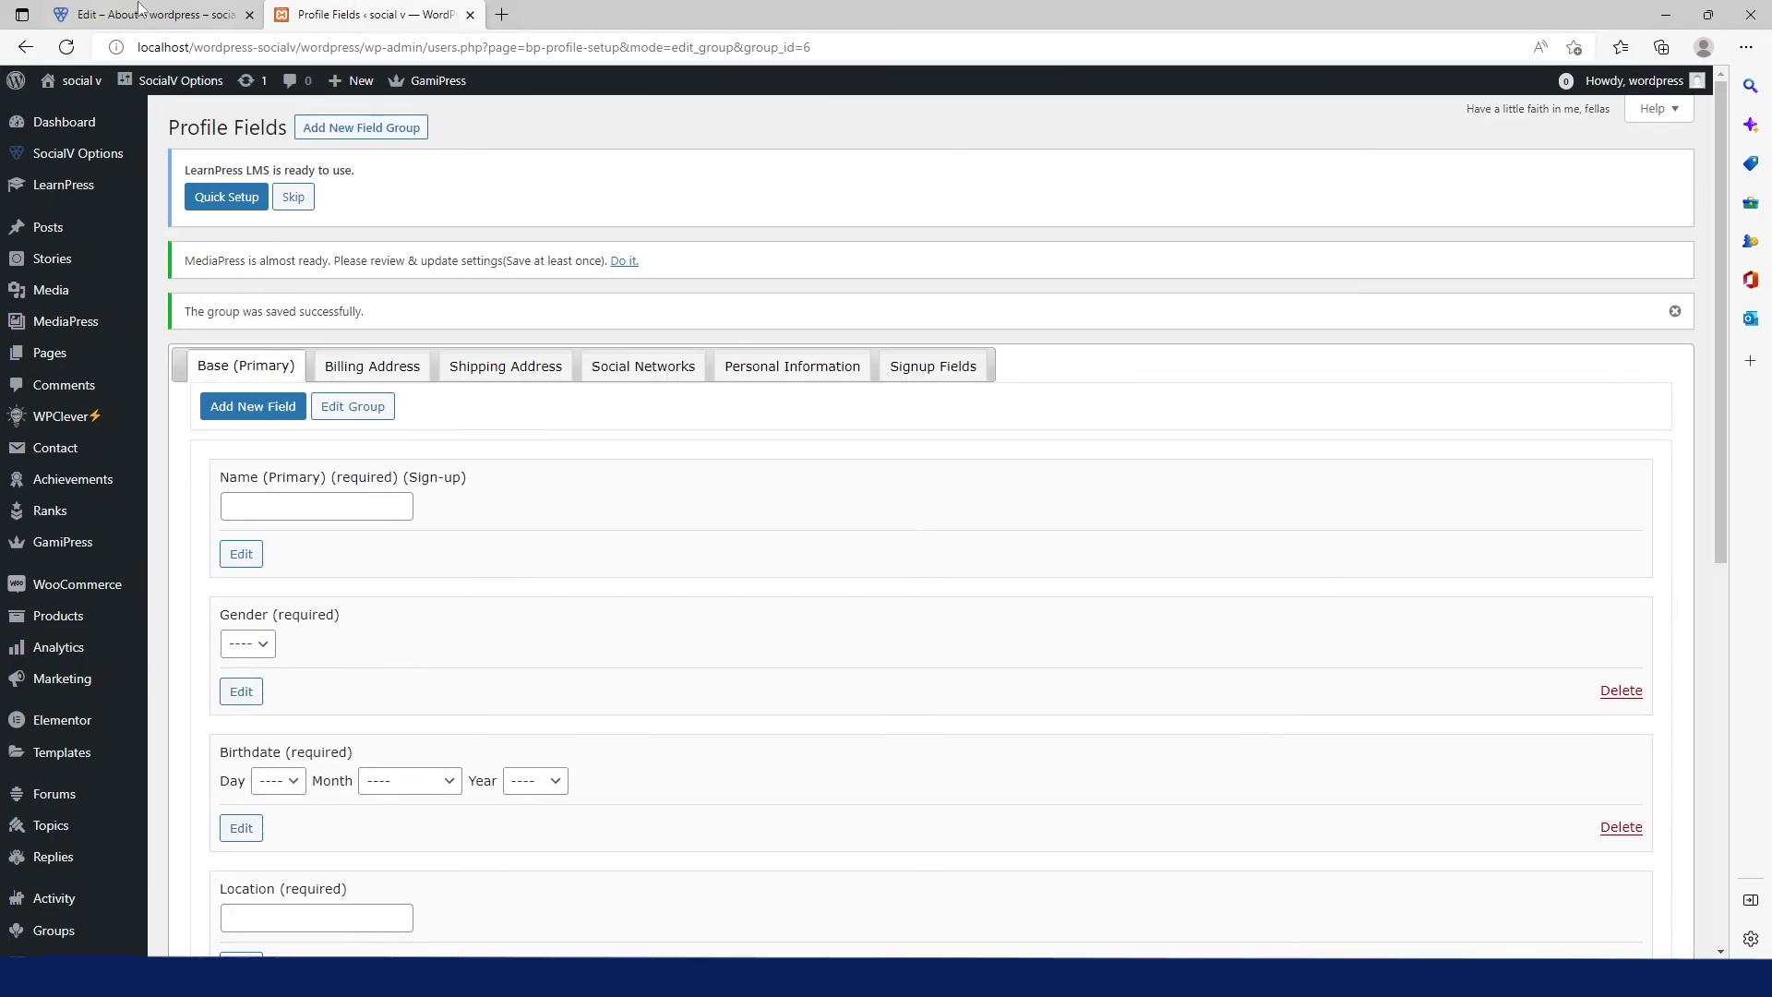
Reload the SocialV profile settings page to check for the renamed group
{"action": "left_click", "coordinate": [168, 17]}
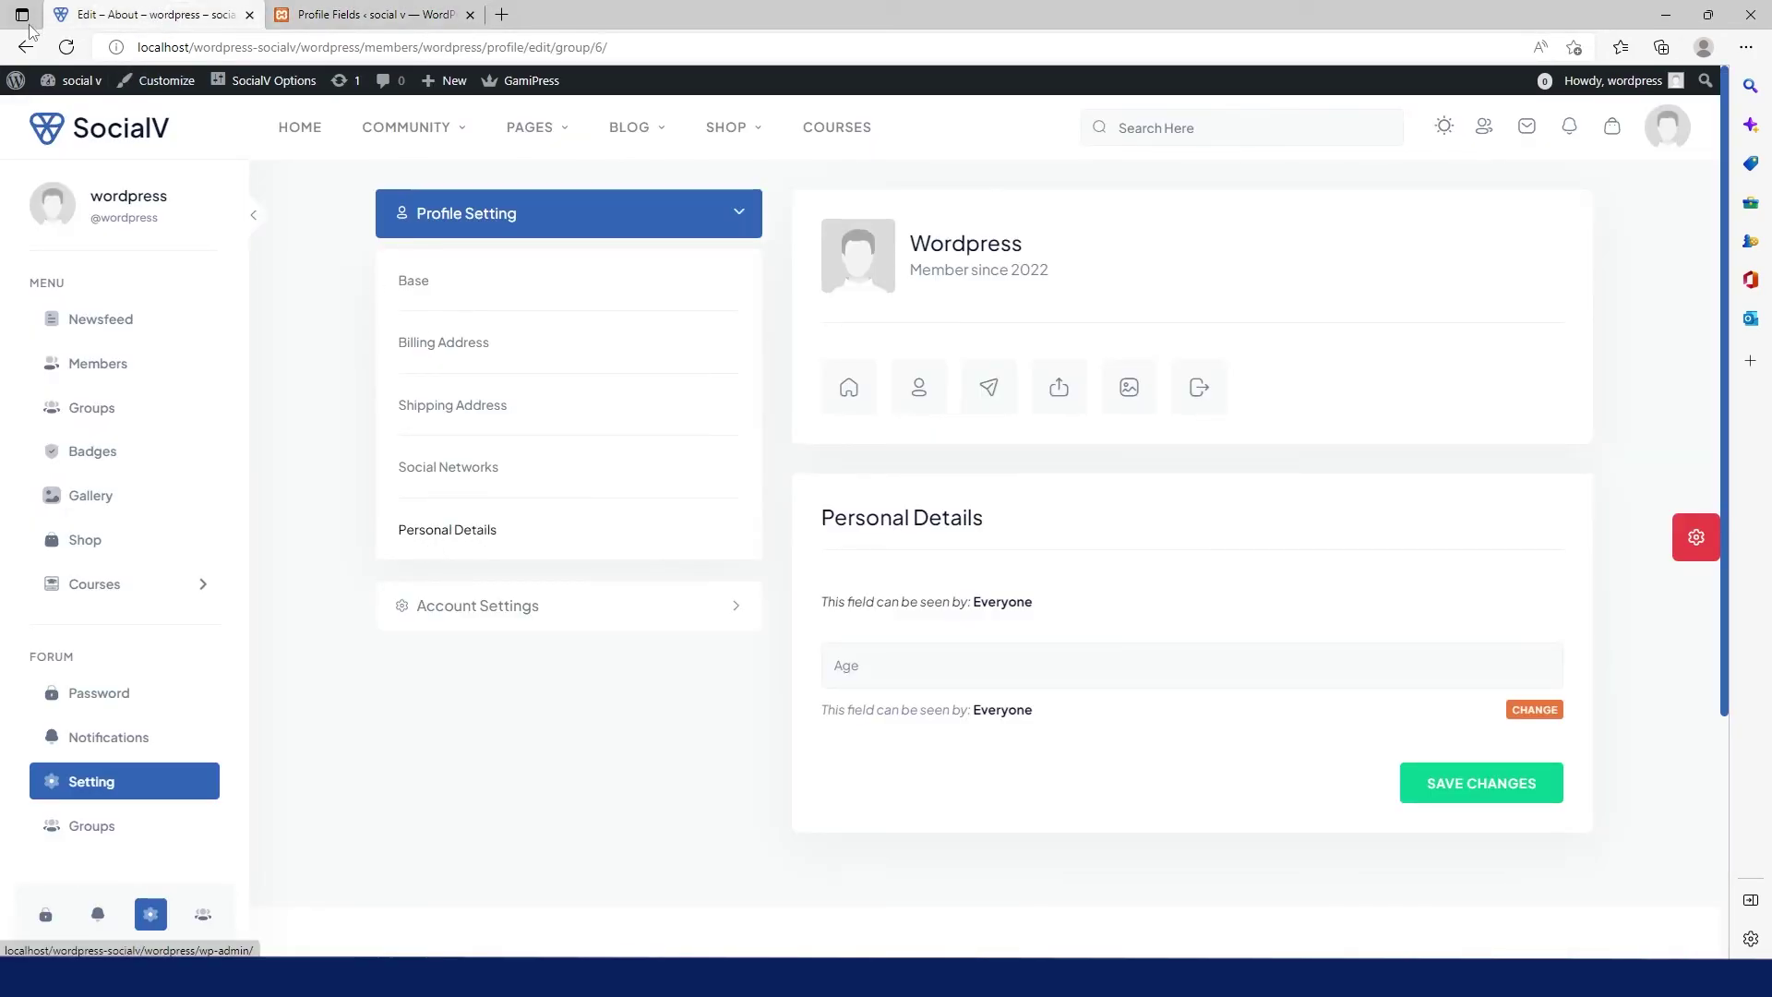
{"action": "left_click", "coordinate": [65, 47]}
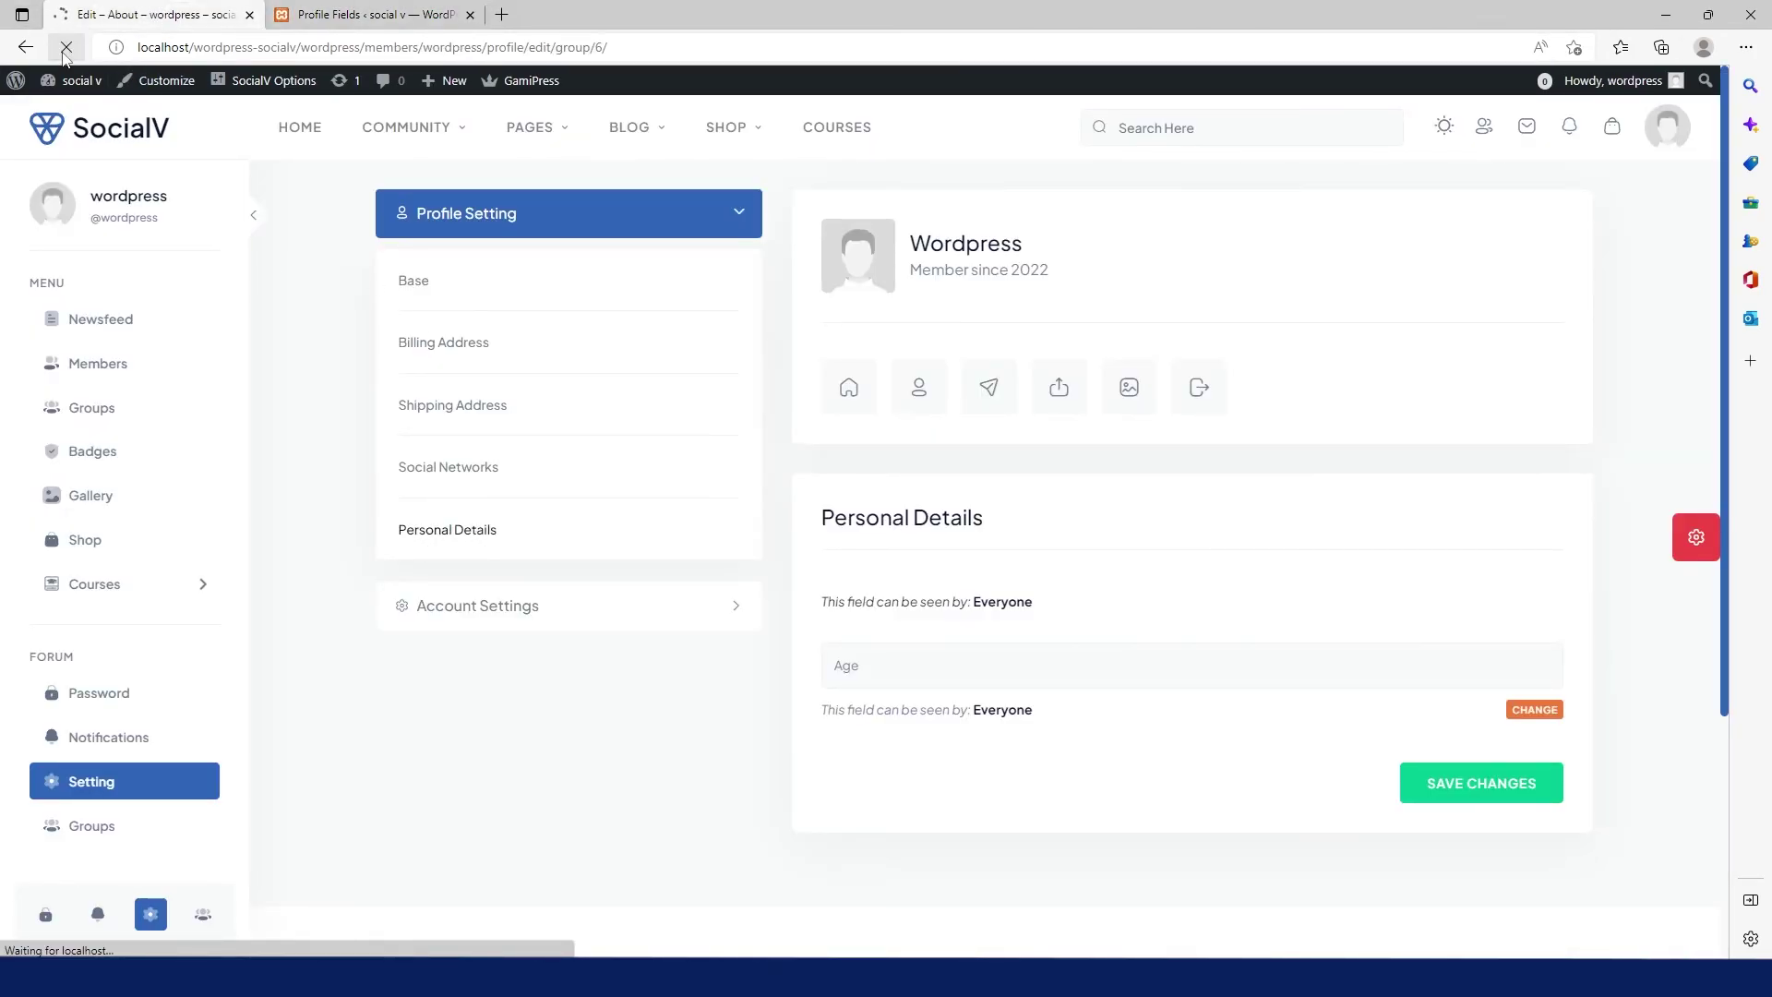